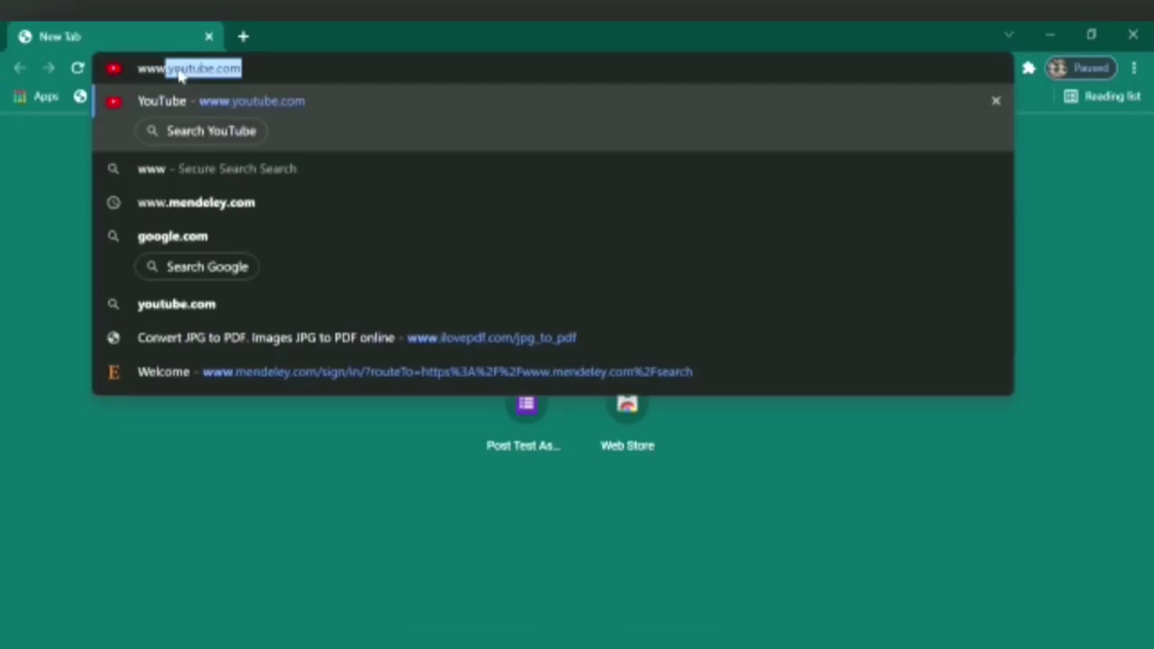
pyautogui.write('mende')
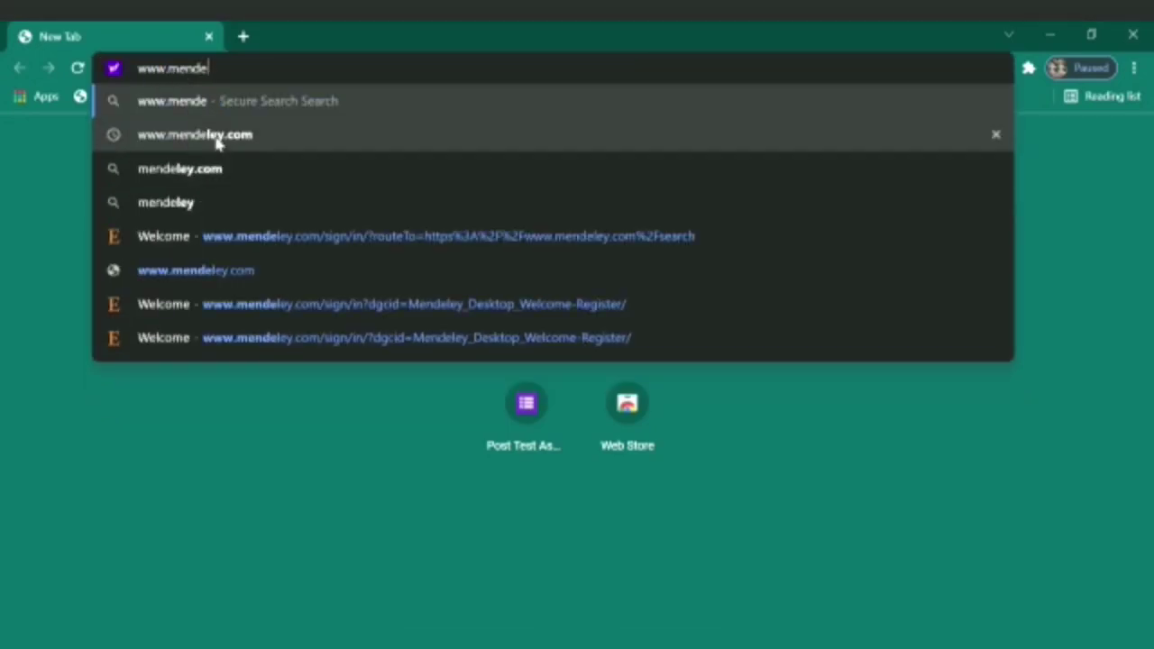
pyautogui.click(216, 137)
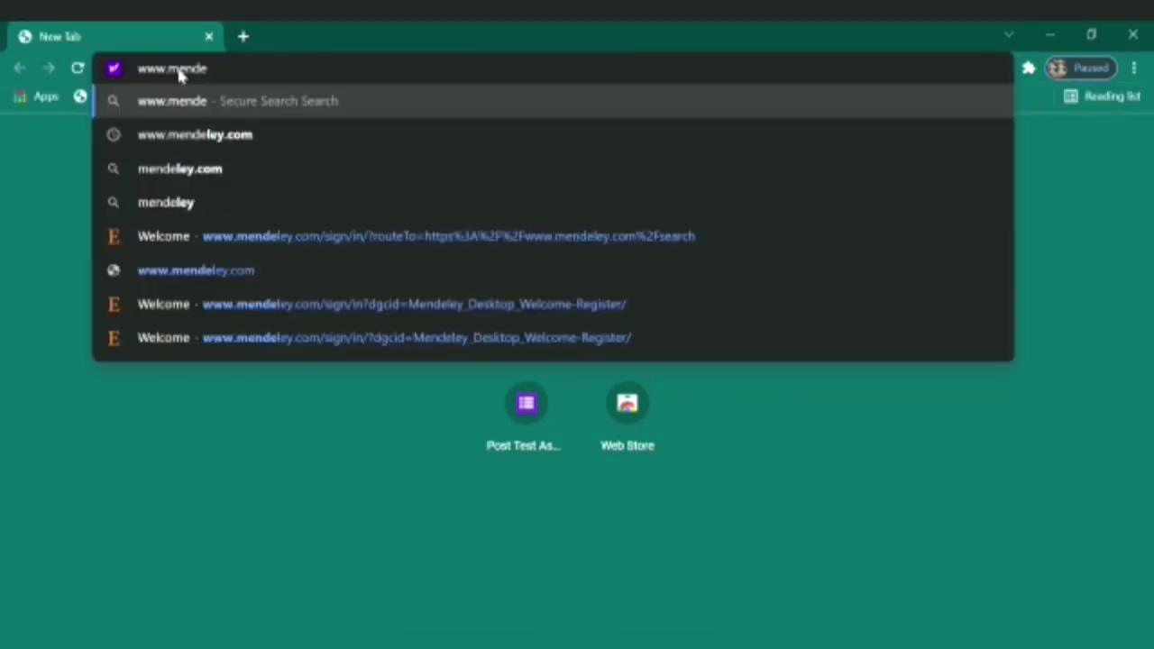
pyautogui.click(214, 135)
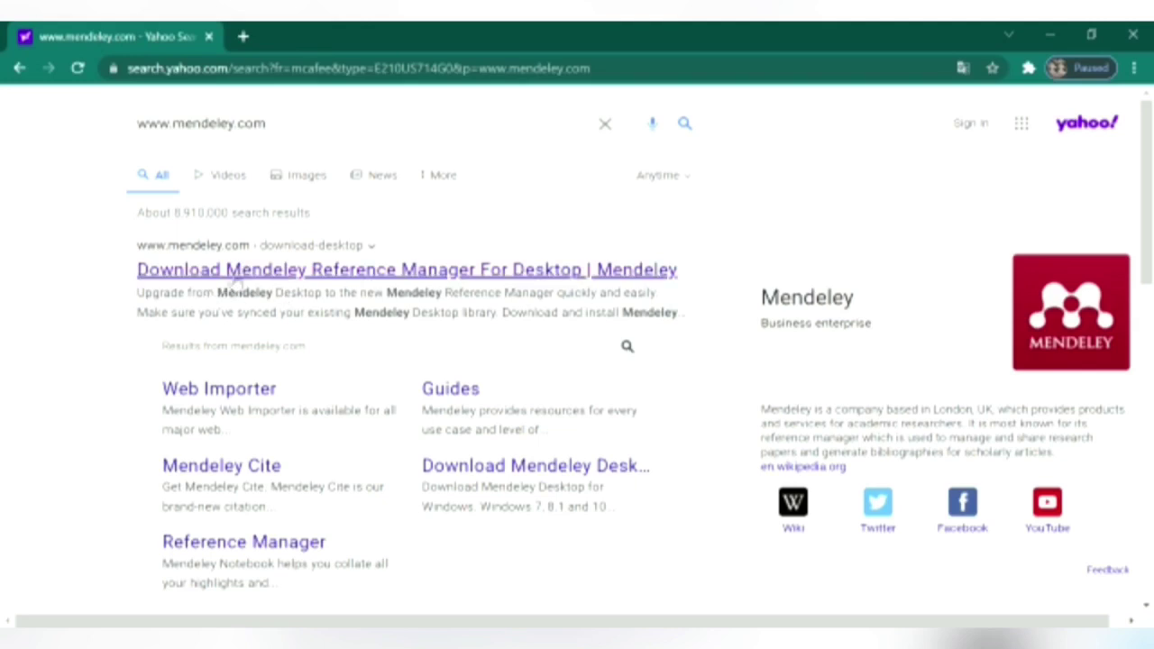
# - Open the Mendeley desktop download result, accept all cookies, and choose Create account
pyautogui.click(233, 275)
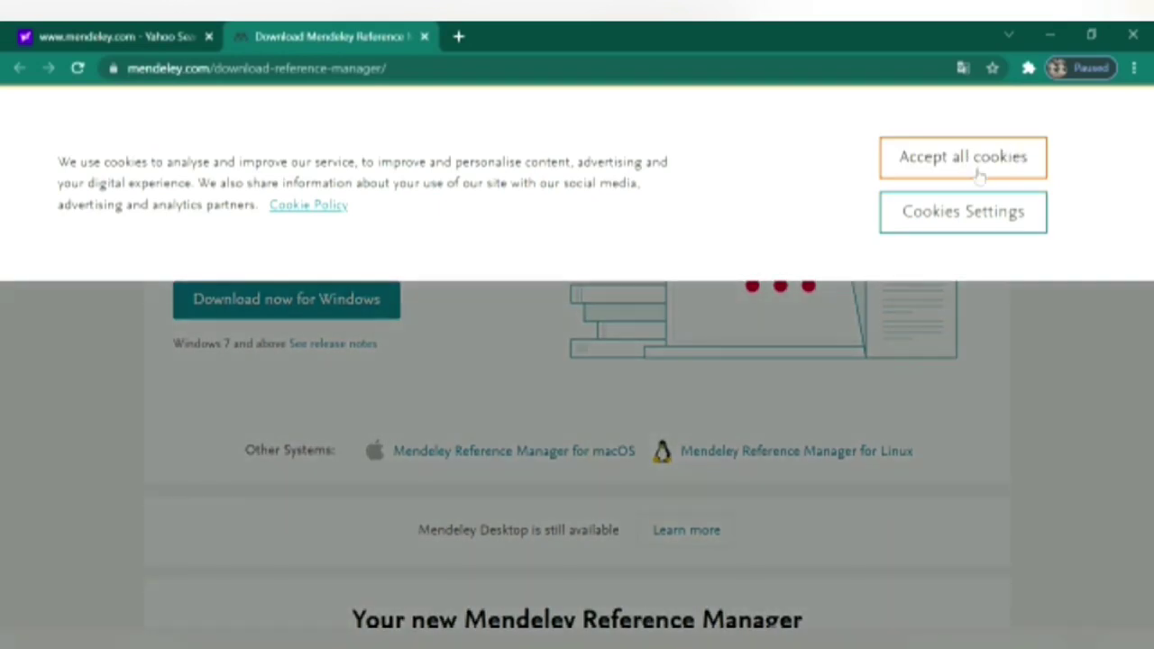
pyautogui.click(974, 168)
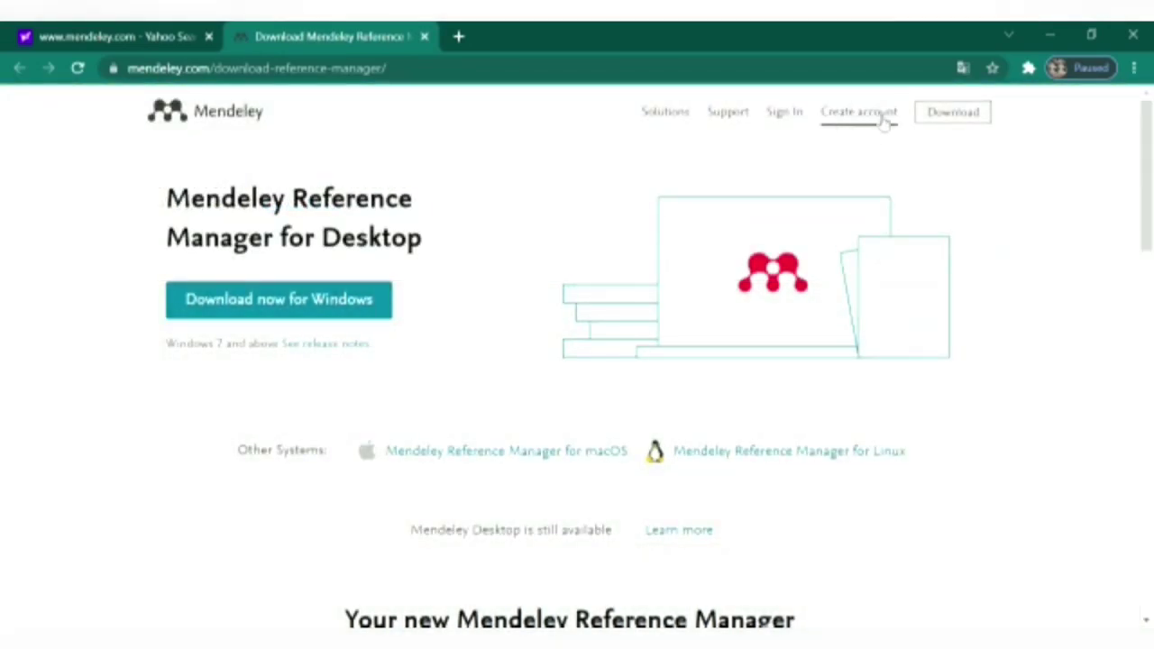
pyautogui.click(868, 129)
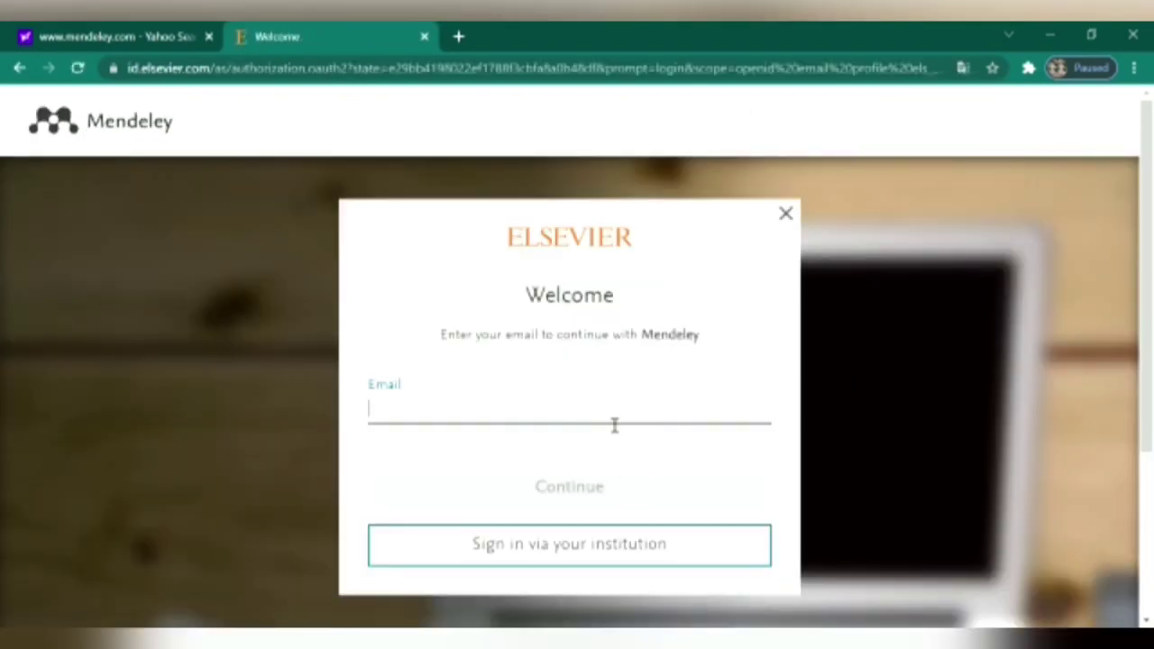
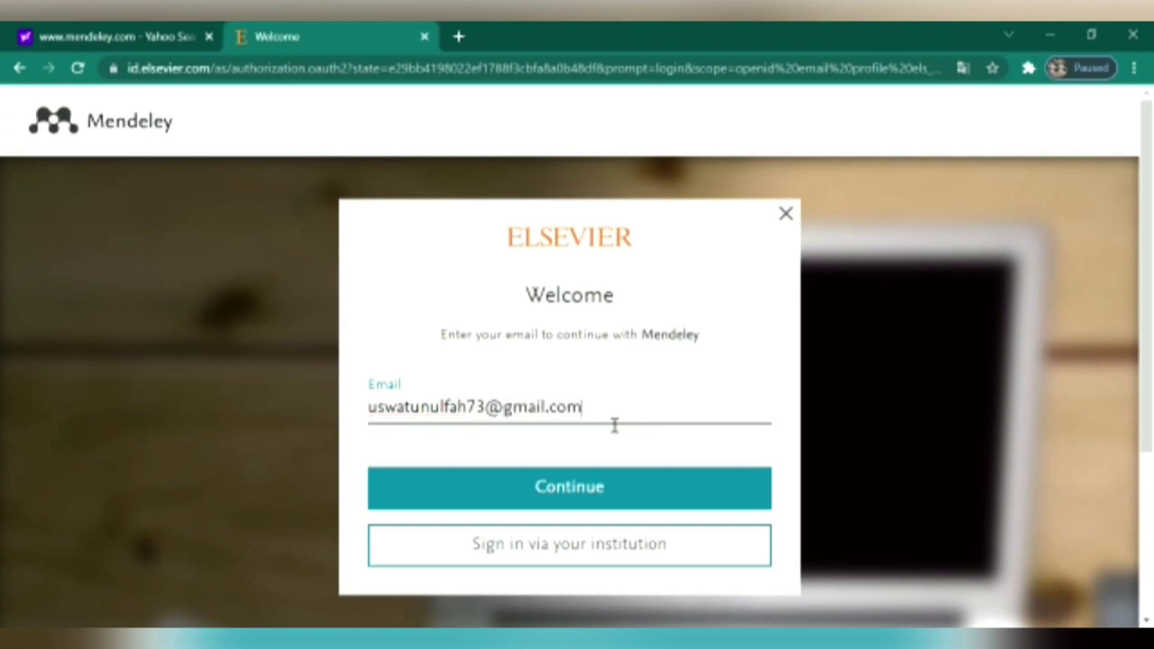
# - Enter the new account's e-mail address on the Elsevier Welcome page and continue
pyautogui.click(642, 501)
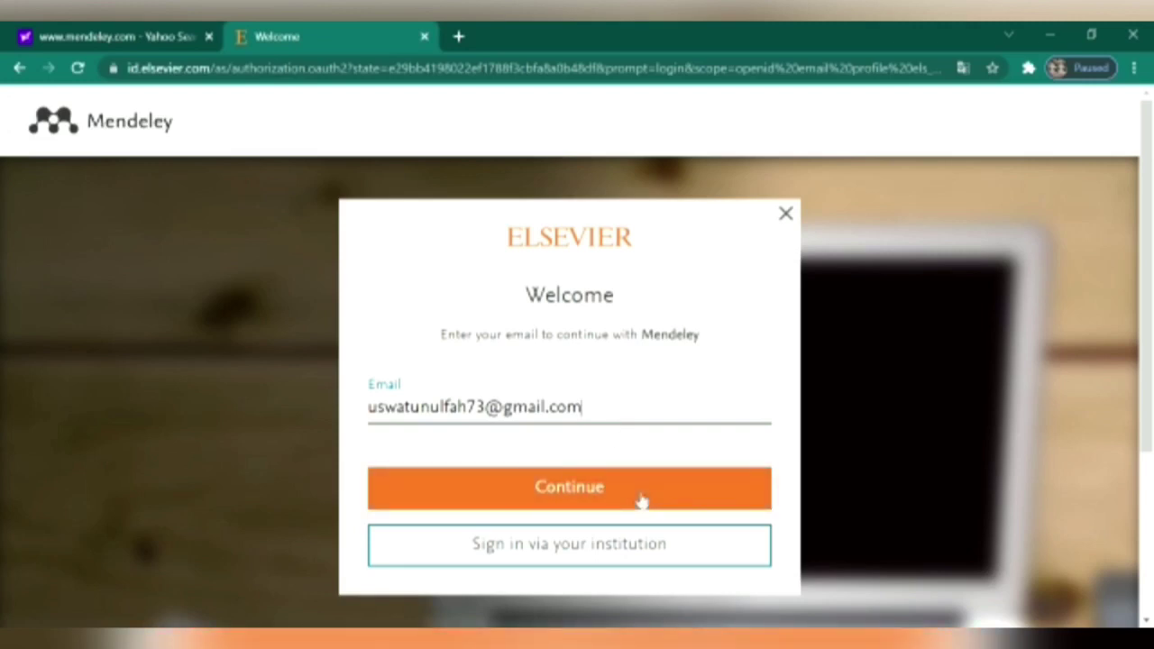
pyautogui.click(579, 503)
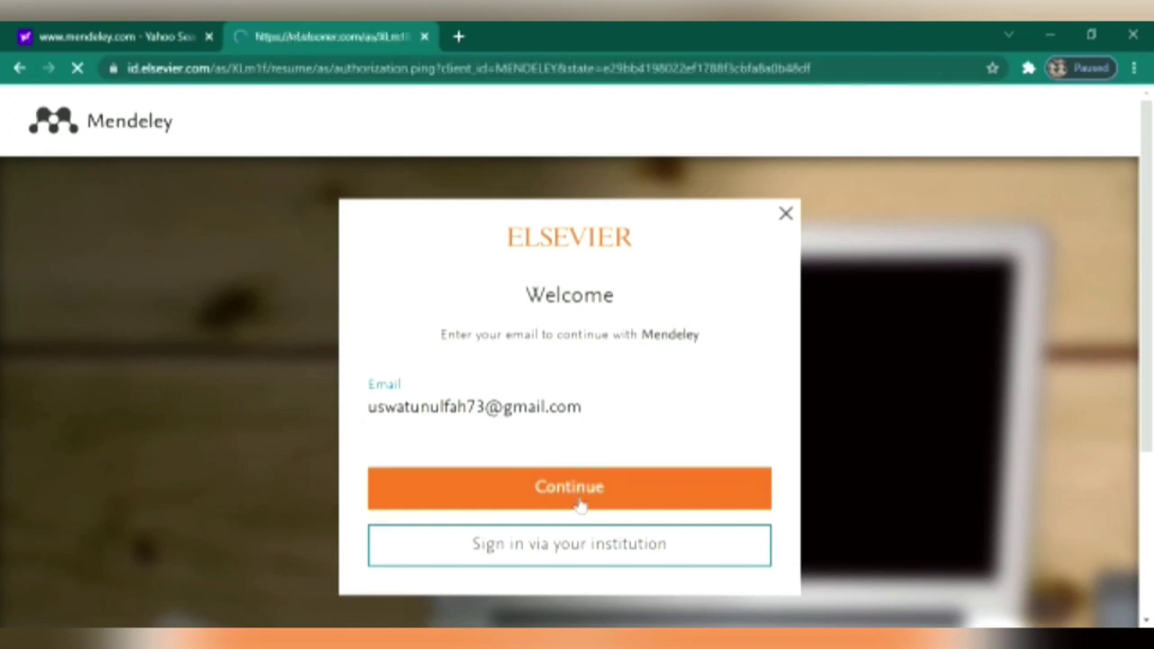
# - Fill in the given name and family name on the Elsevier registration form
pyautogui.scroll(-3, 580, 505)
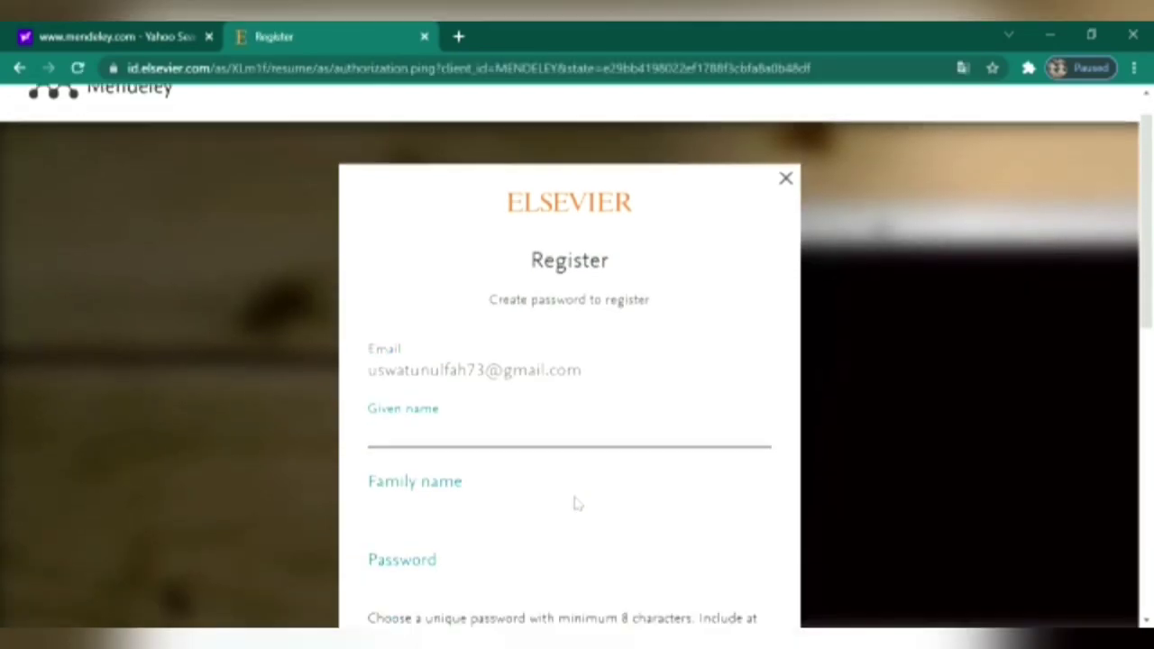
pyautogui.click(465, 297)
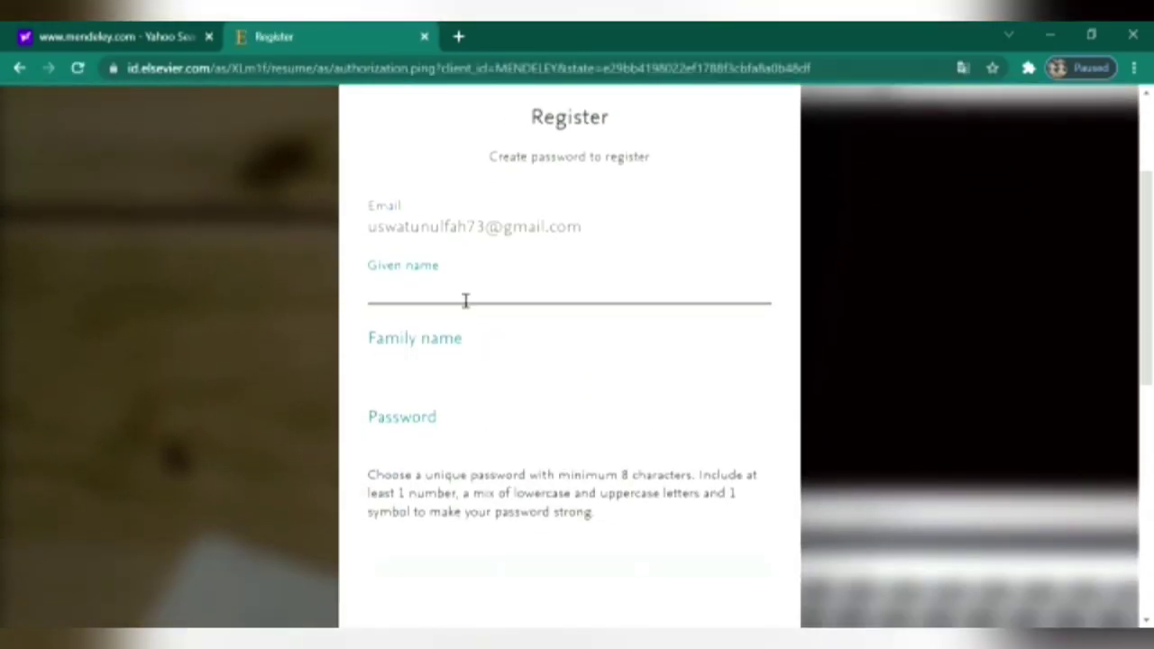
pyautogui.click(484, 345)
# - Set a stronger account password and submit the form with Register
pyautogui.click(479, 430)
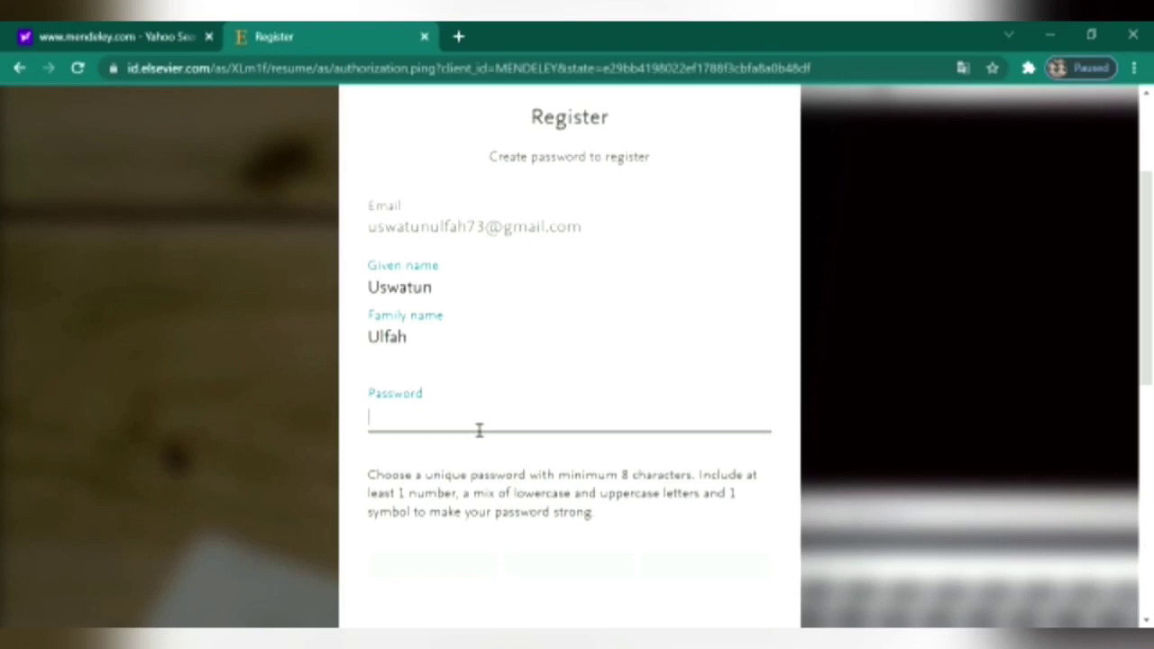
pyautogui.write('****')
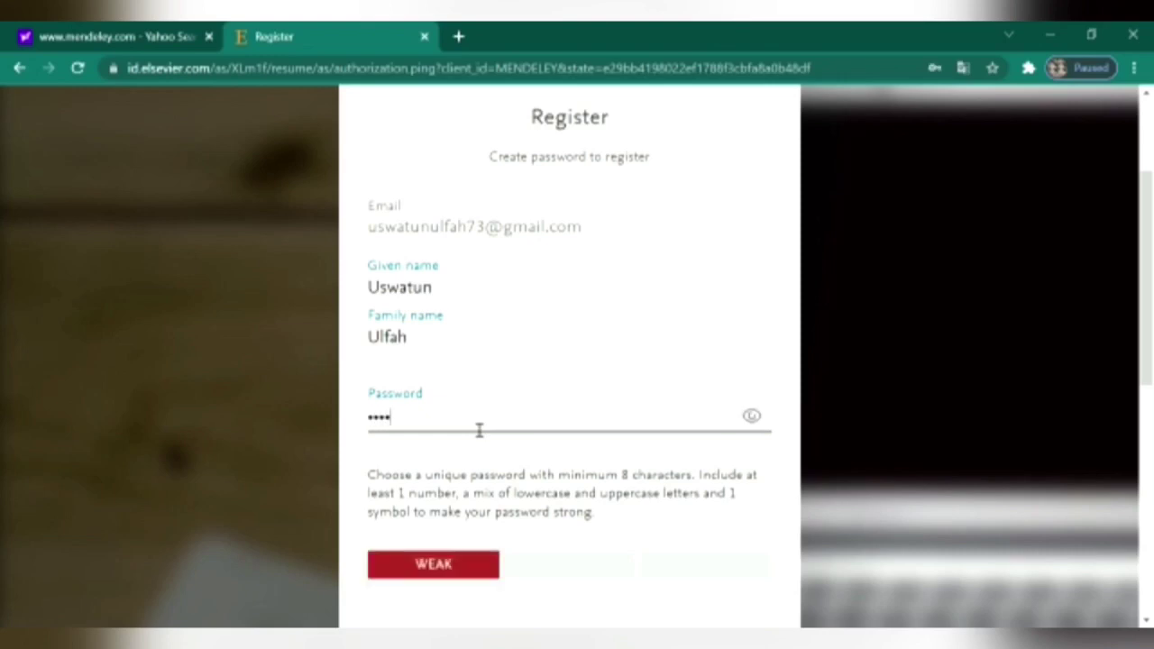
pyautogui.write('******')
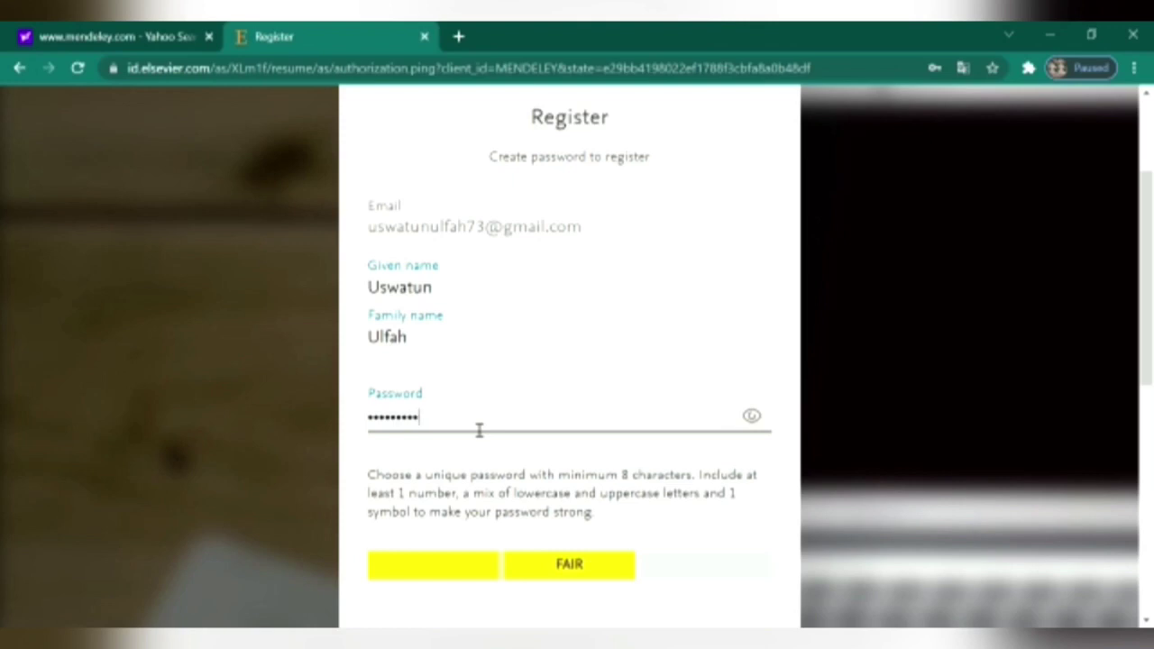
pyautogui.write('**')
pyautogui.scroll(-1, 532, 530)
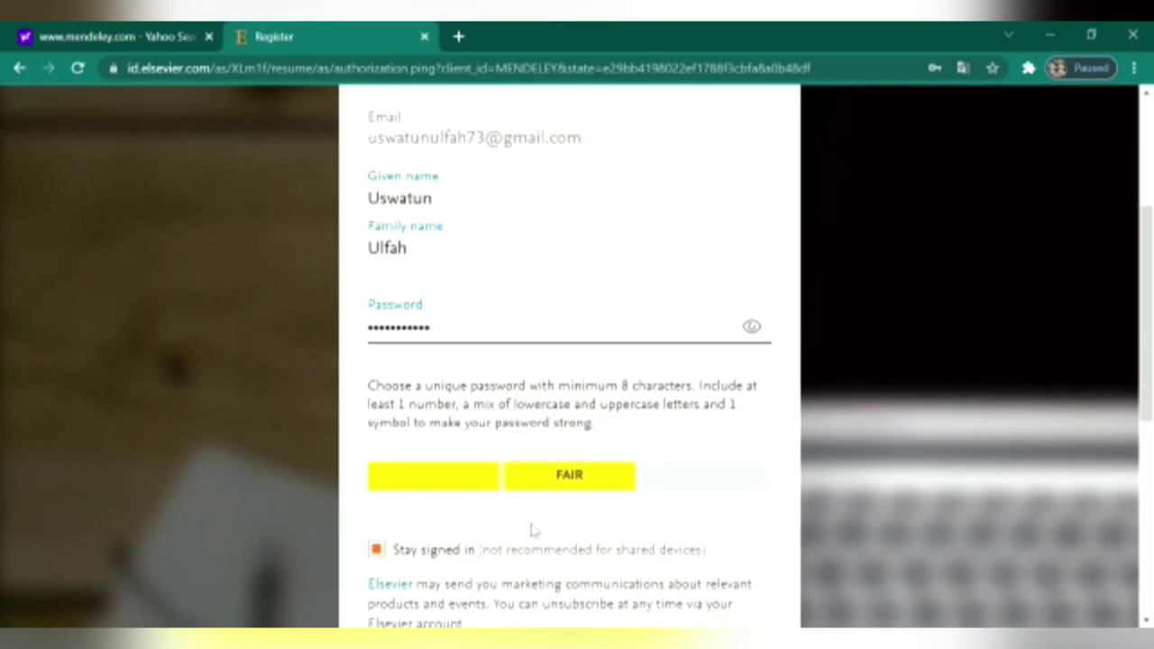
pyautogui.press('BackSpace')
pyautogui.press('BackSpace')
pyautogui.press('BackSpace')
pyautogui.press('BackSpace')
pyautogui.press('BackSpace')
pyautogui.press('BackSpace')
pyautogui.press('BackSpace')
pyautogui.press('BackSpace')
pyautogui.press('BackSpace')
pyautogui.press('BackSpace')
pyautogui.press('BackSpace')
pyautogui.press('BackSpace')
pyautogui.write('**********')
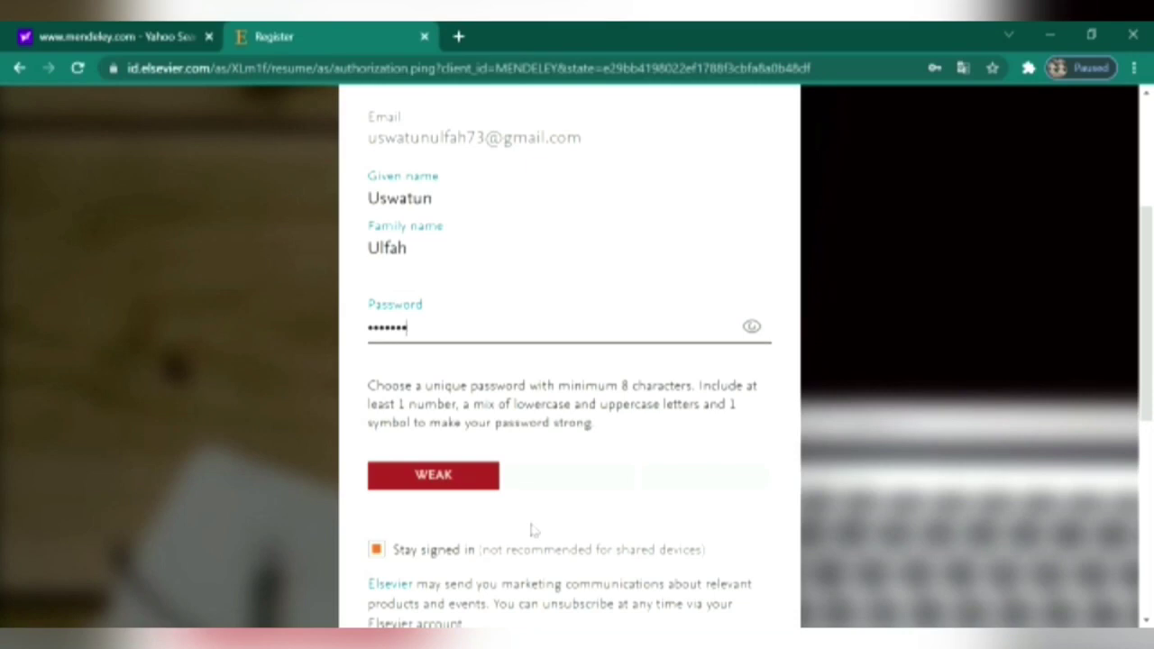
pyautogui.write('***')
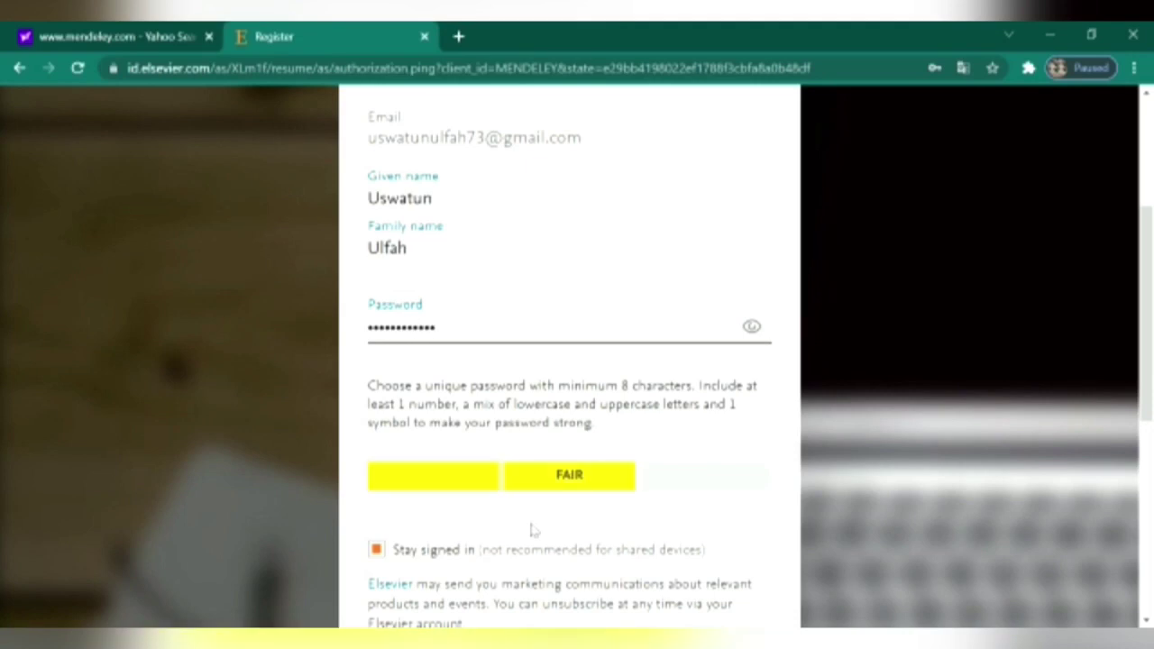
pyautogui.scroll(-2, 532, 530)
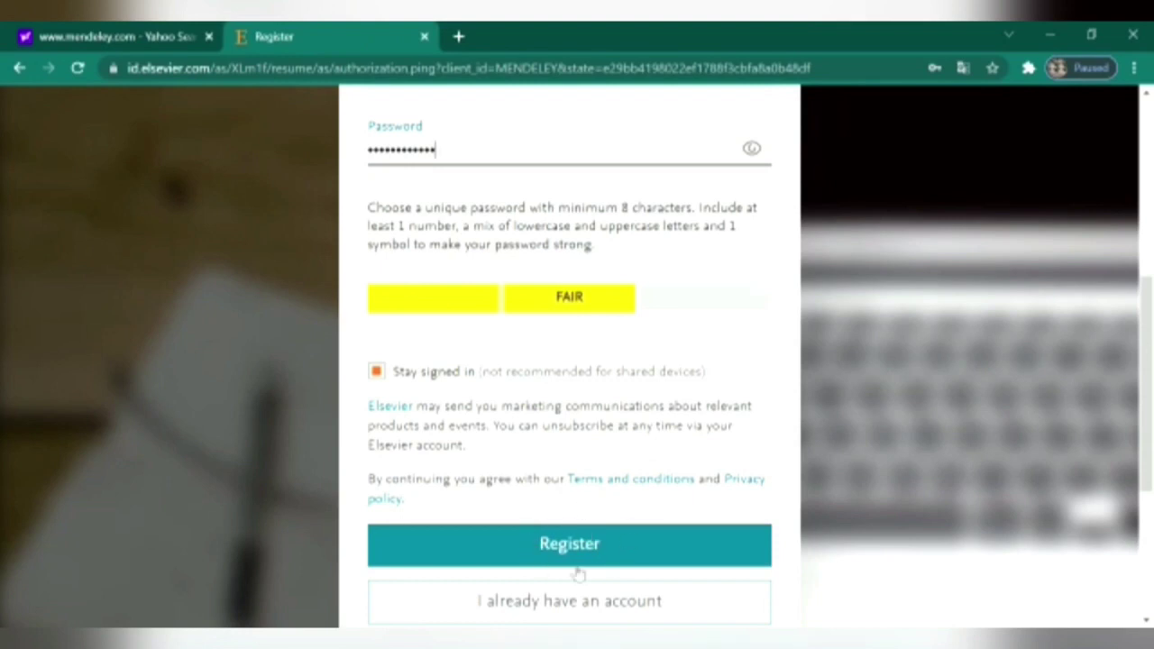
pyautogui.click(587, 557)
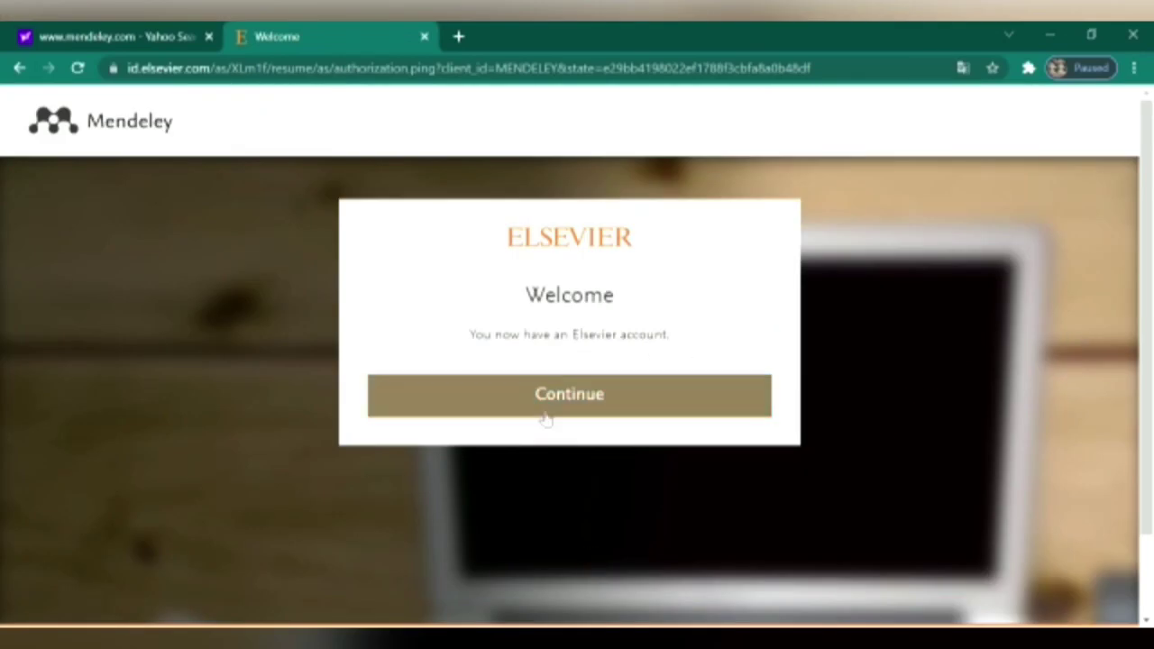
# - Continue into the signed-in Mendeley site, then switch back to the Yahoo results tab
pyautogui.click(593, 407)
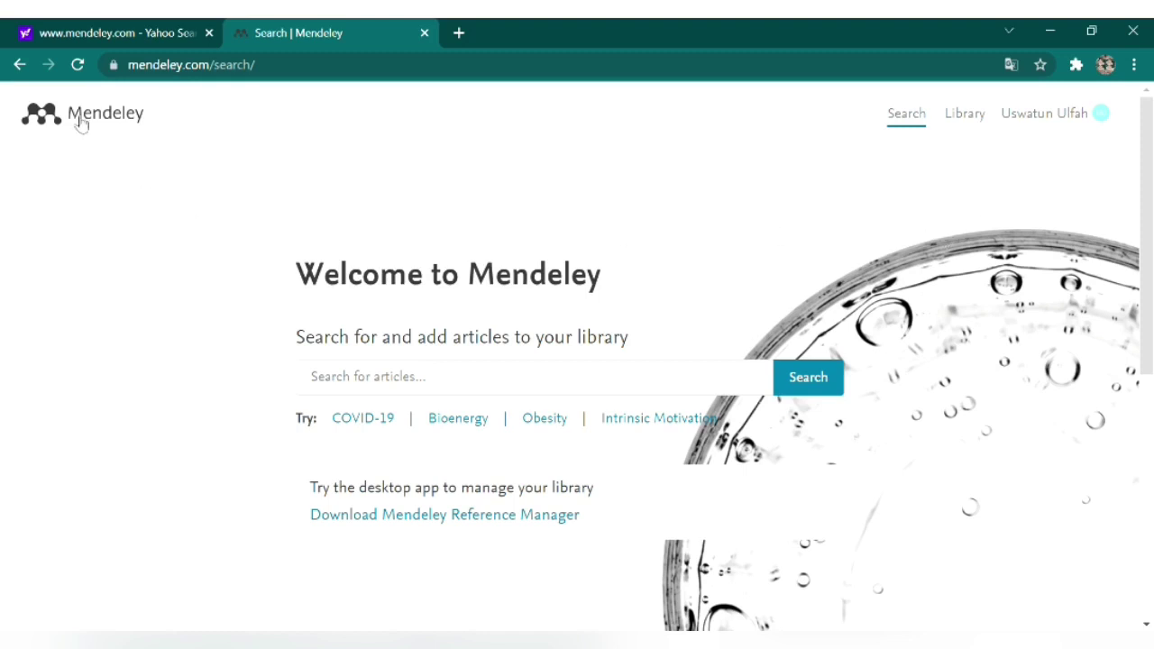
pyautogui.click(90, 27)
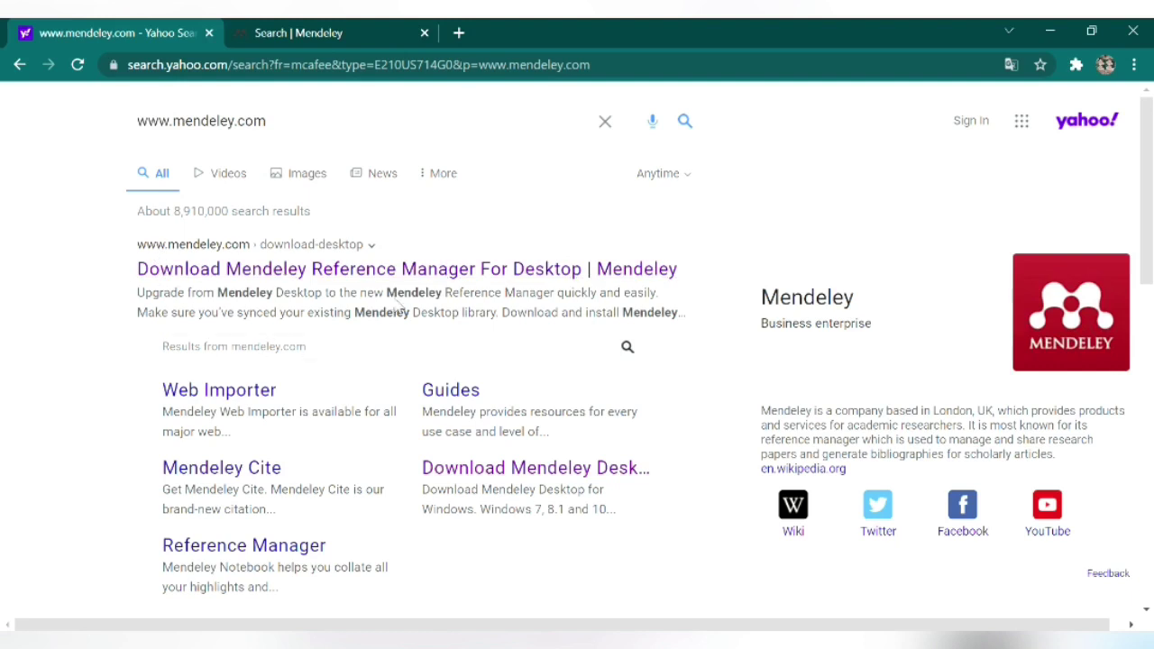
# - Download the Mendeley Desktop for Windows installer and run the downloaded .exe
pyautogui.click(495, 469)
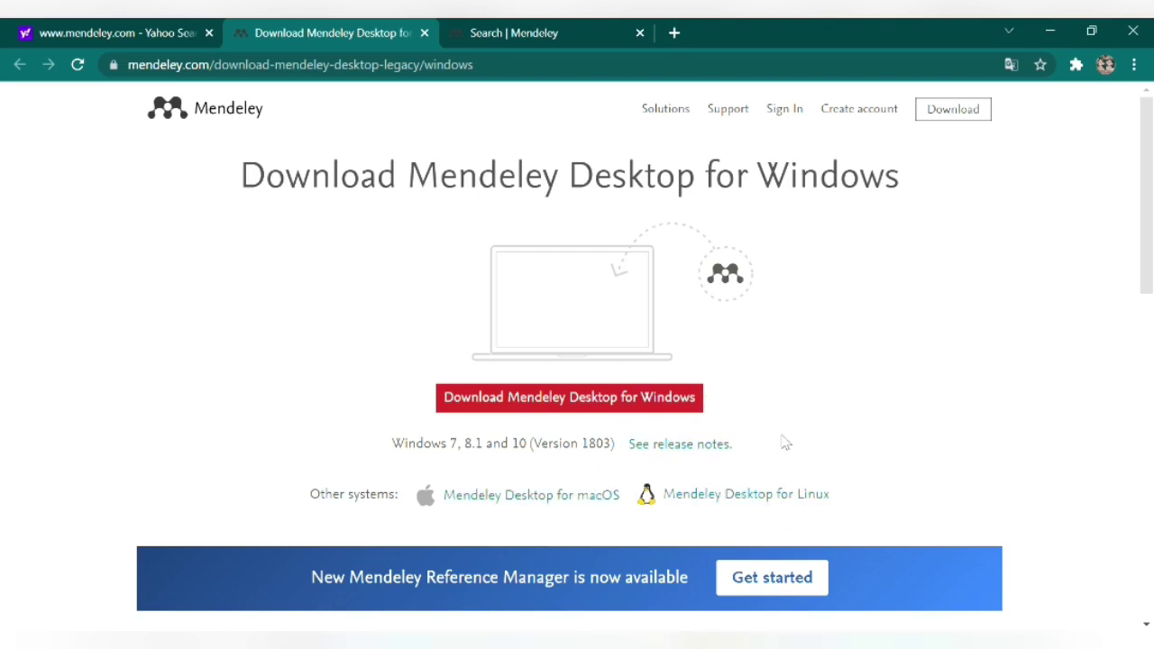
pyautogui.click(605, 411)
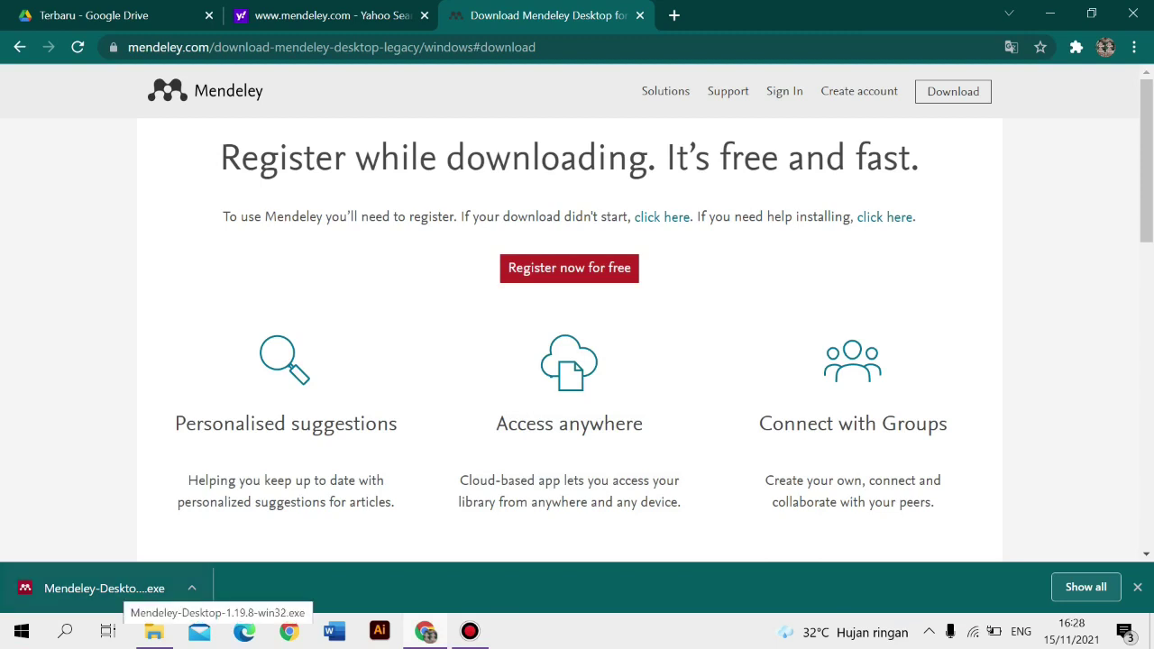
pyautogui.click(104, 588)
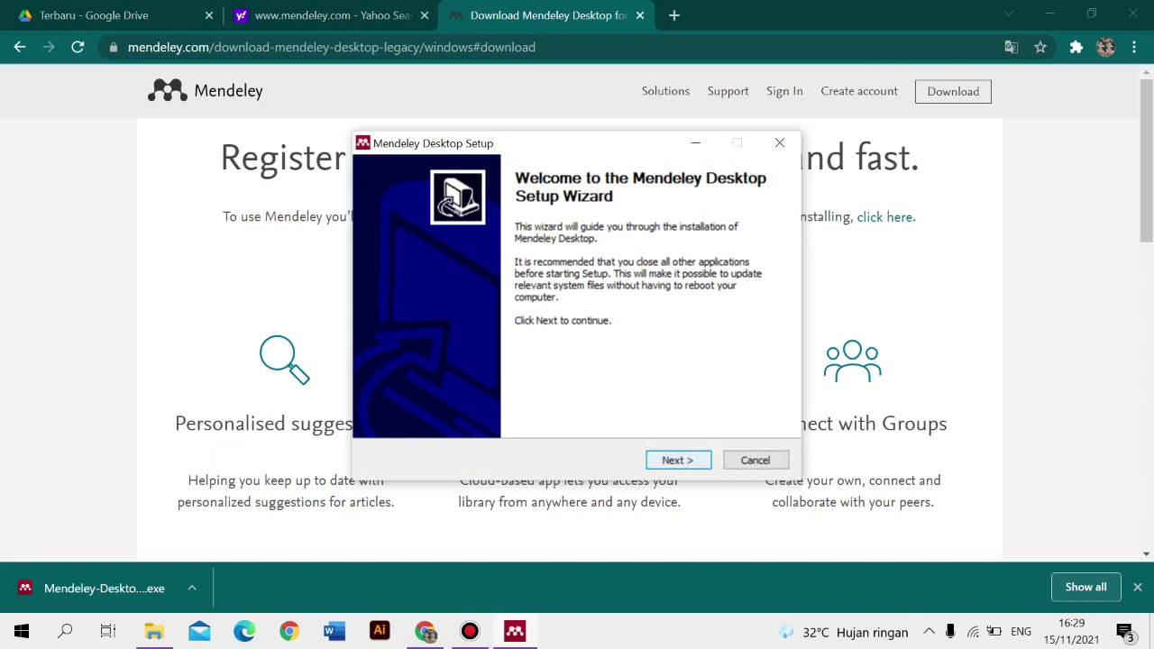
# - Accept the licence, keep the default folder and Start Menu settings, install, and launch Mendeley Desktop
pyautogui.press('Return')
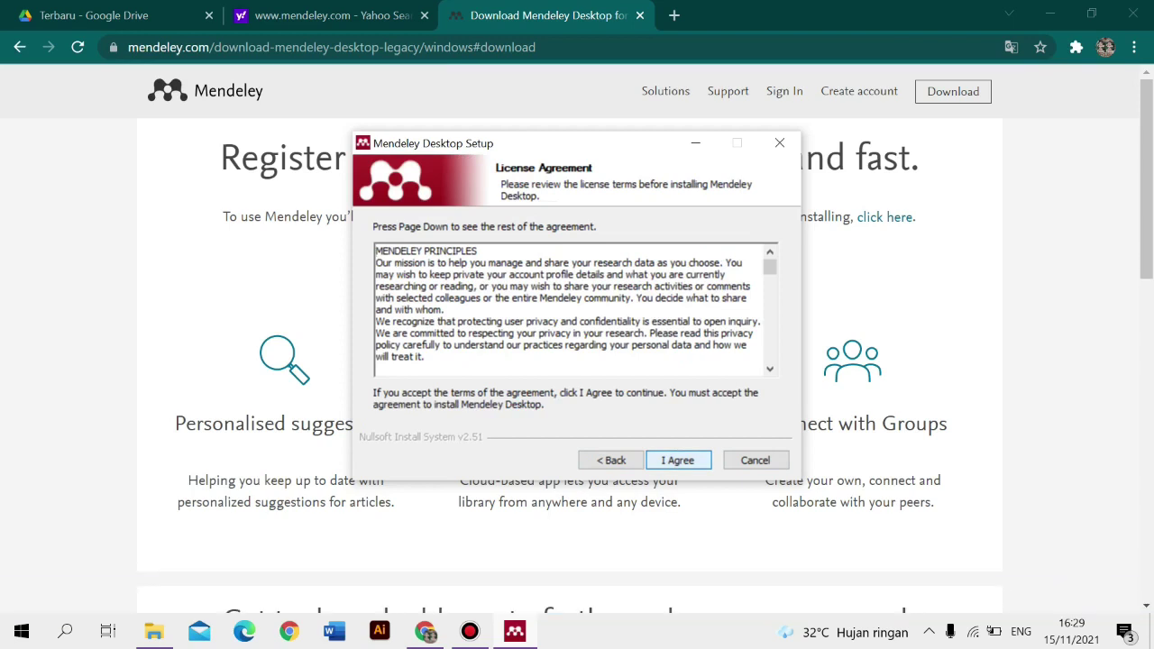
pyautogui.press('Return')
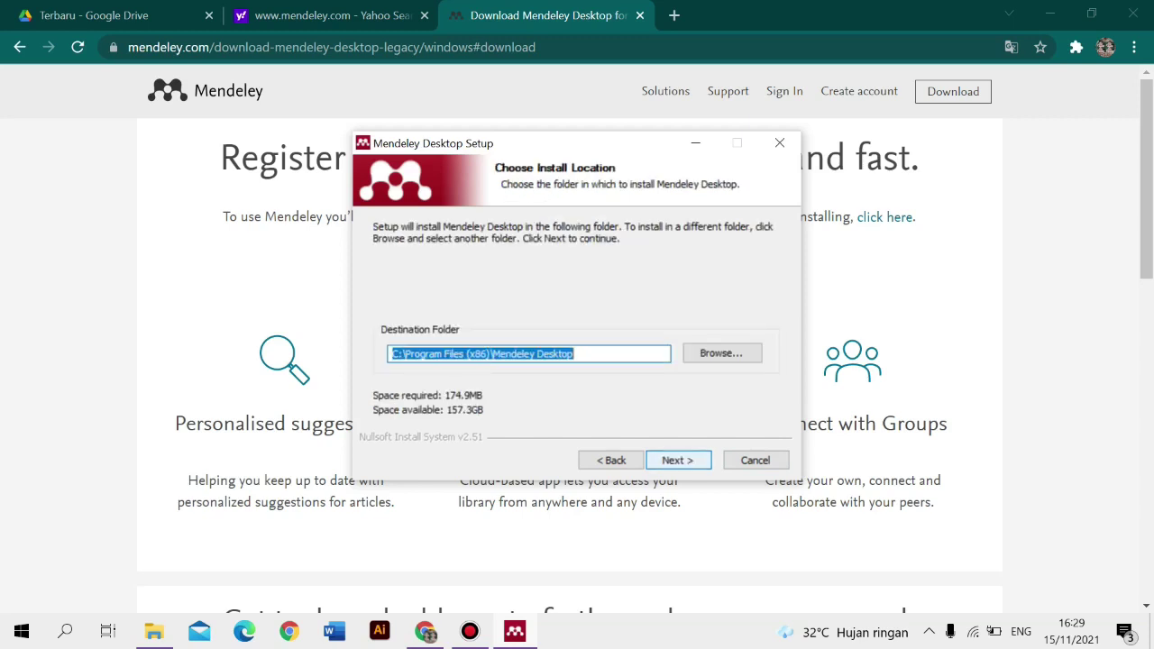
pyautogui.press('Return')
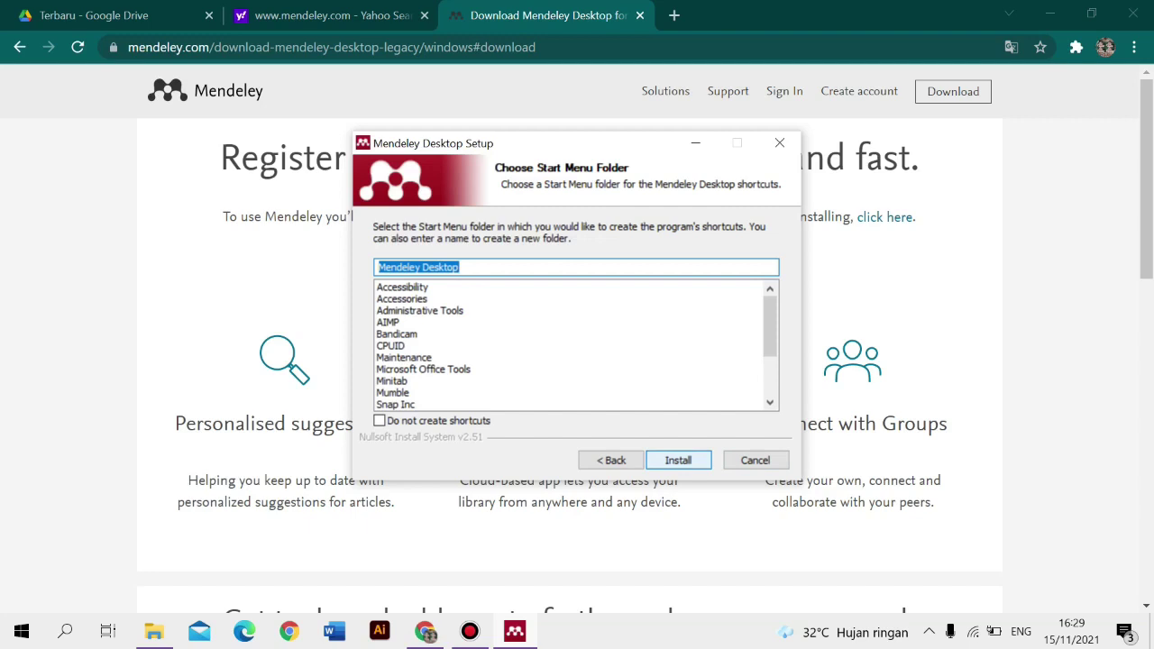
pyautogui.press('Return')
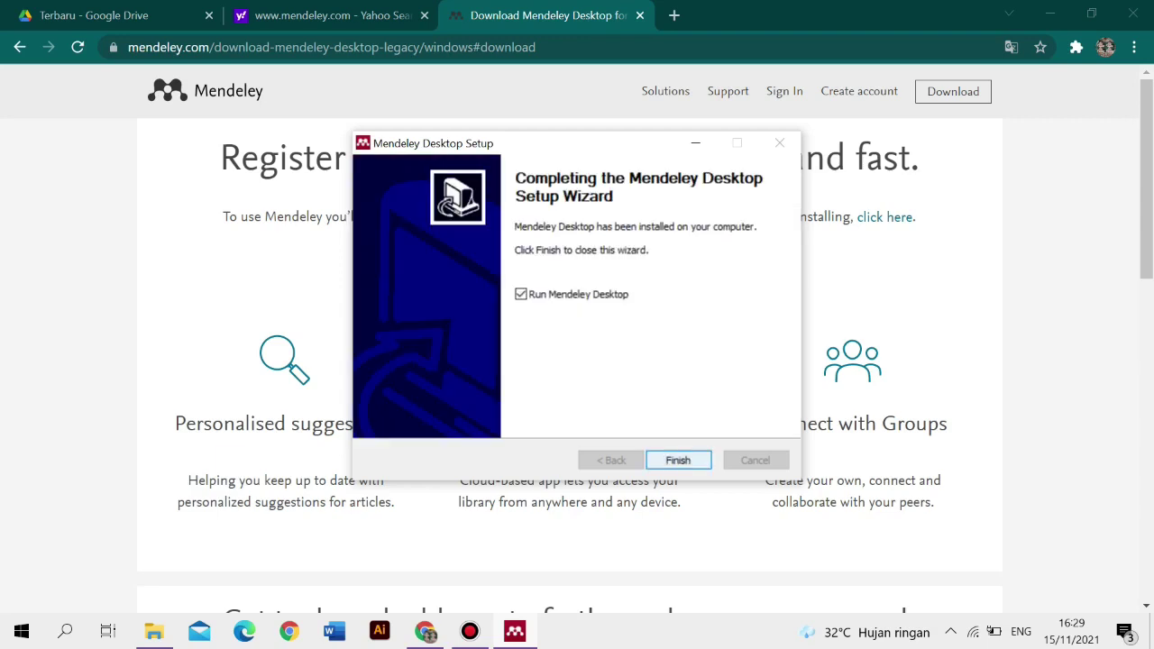
pyautogui.press('Return')
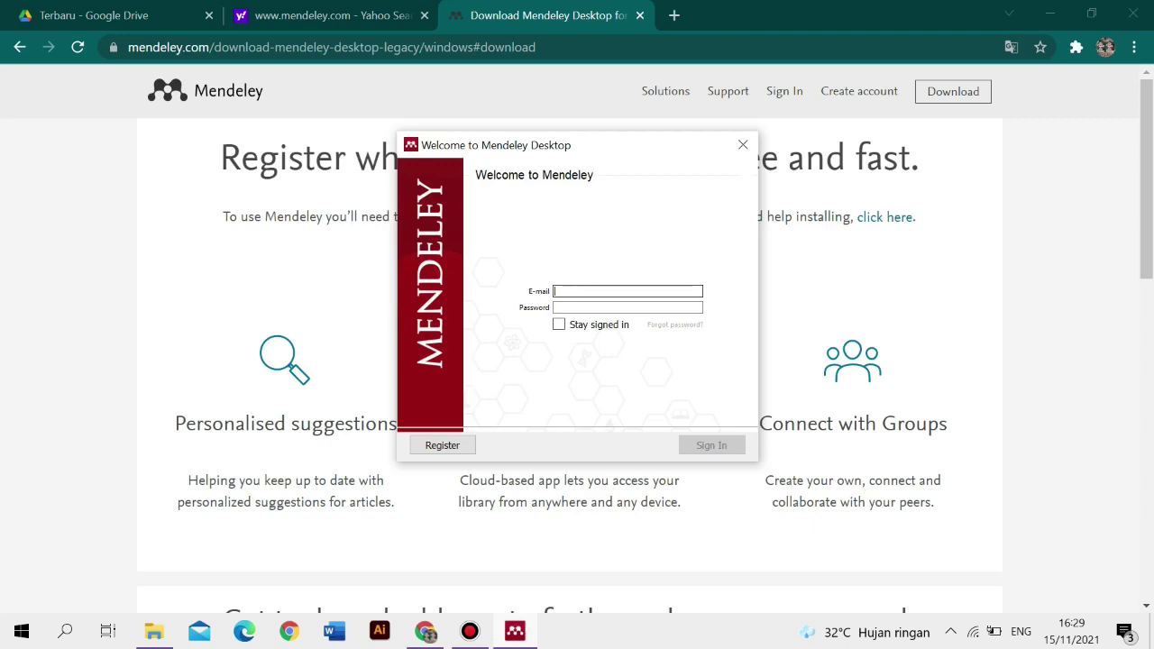
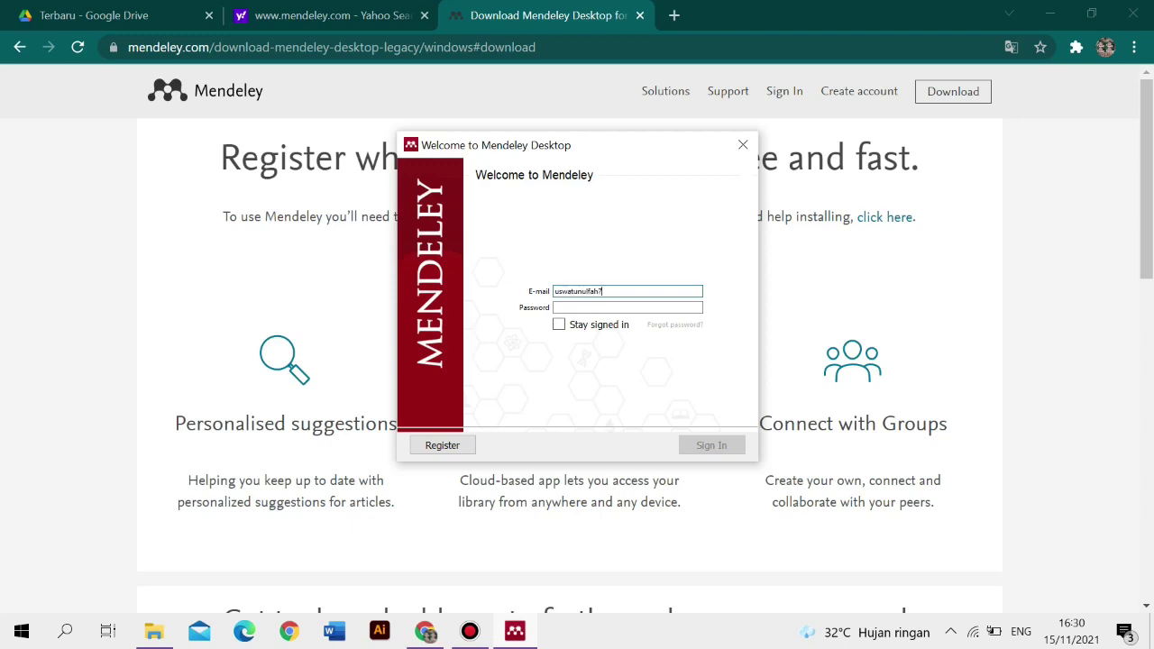
# - Enter the account e-mail and password in the Mendeley Desktop sign-in window and sign in
pyautogui.click(595, 307)
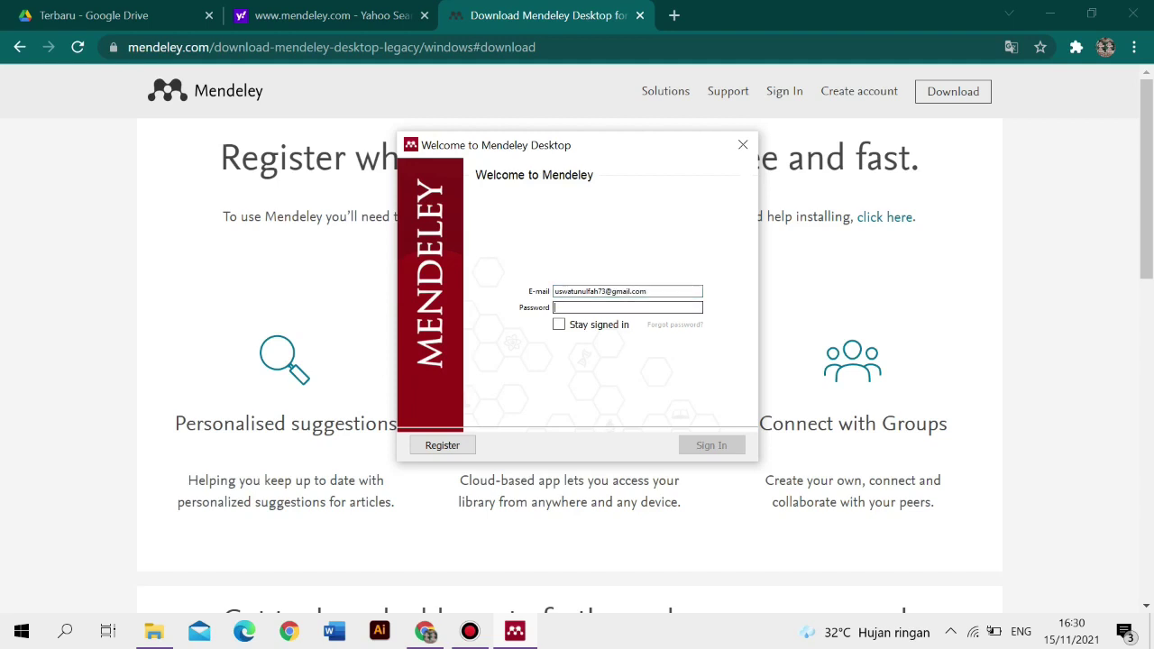
pyautogui.write('••••••••••••')
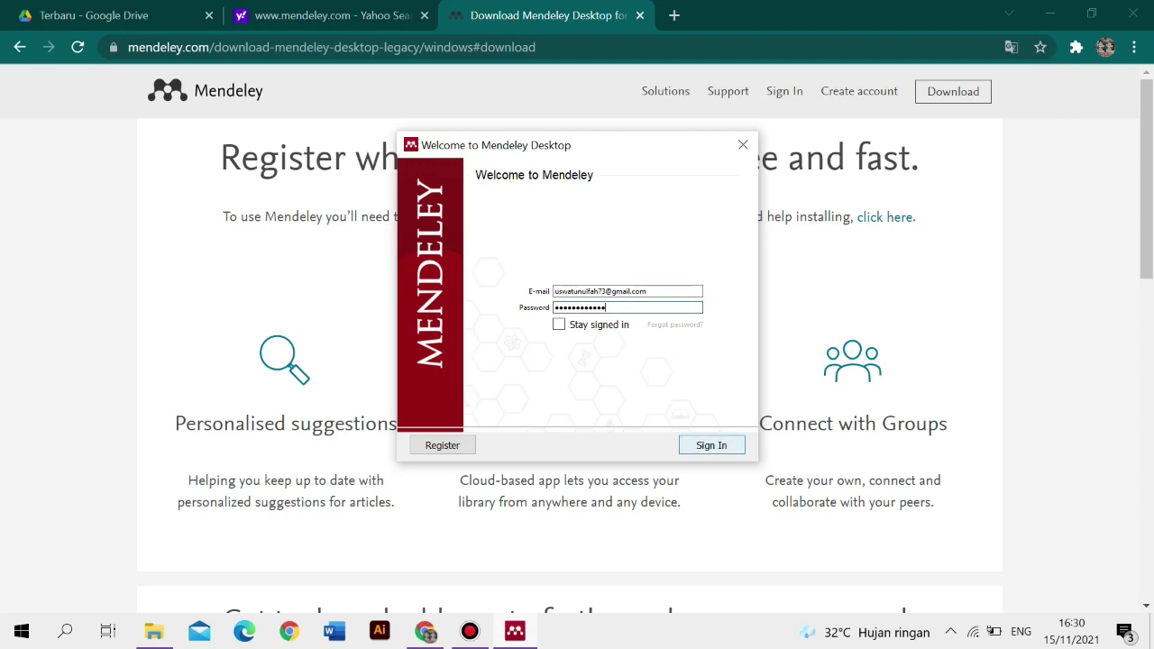
pyautogui.press('Return')
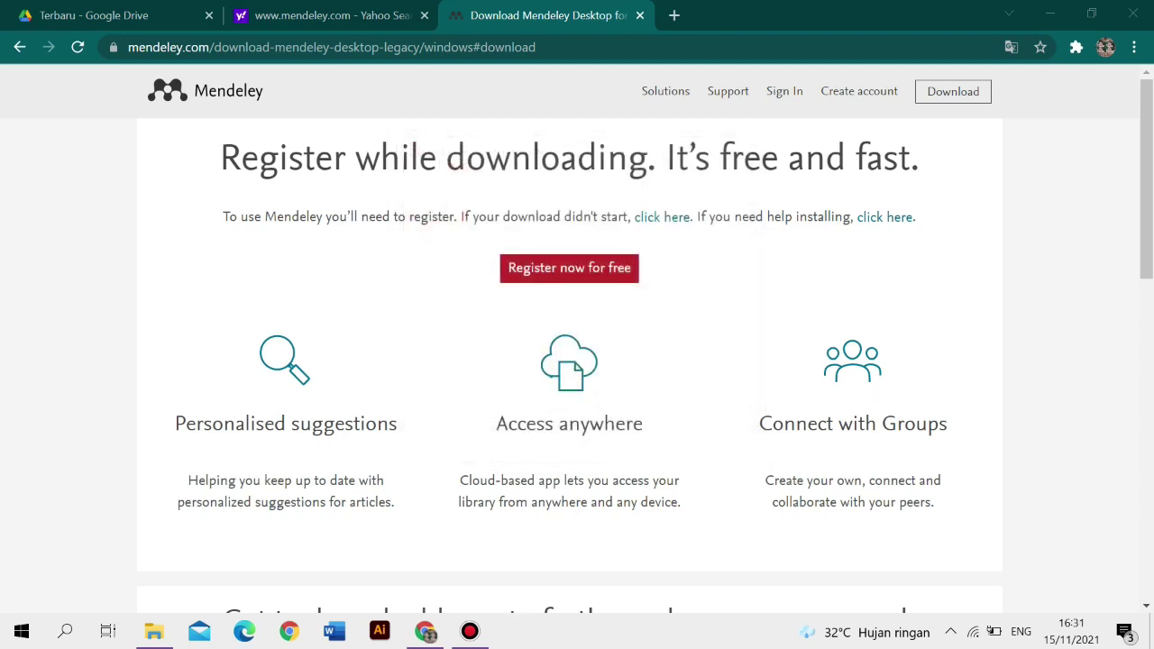
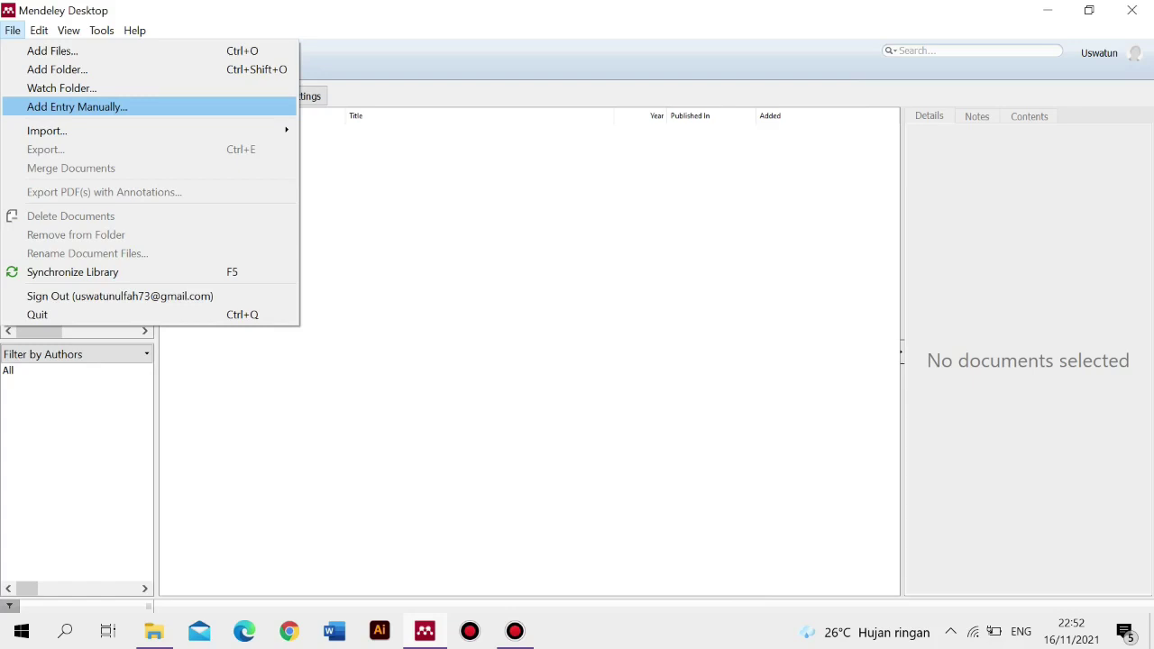
# - Start a manually entered document and change its type from Journal Article to Book
pyautogui.press('Return')
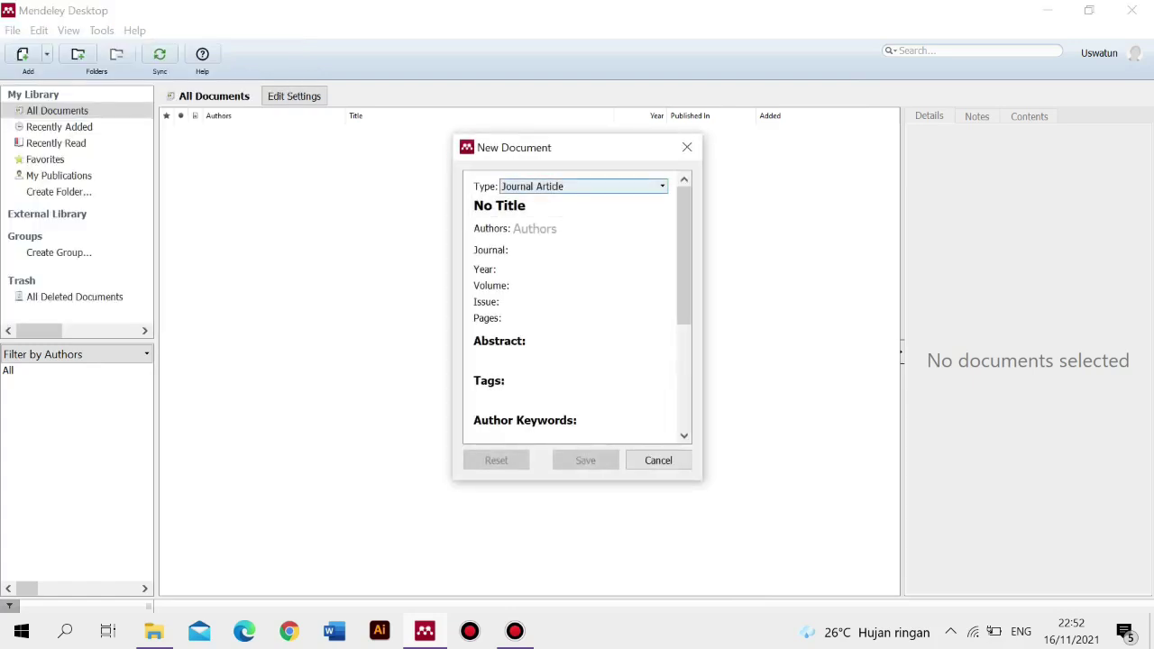
pyautogui.click(577, 186)
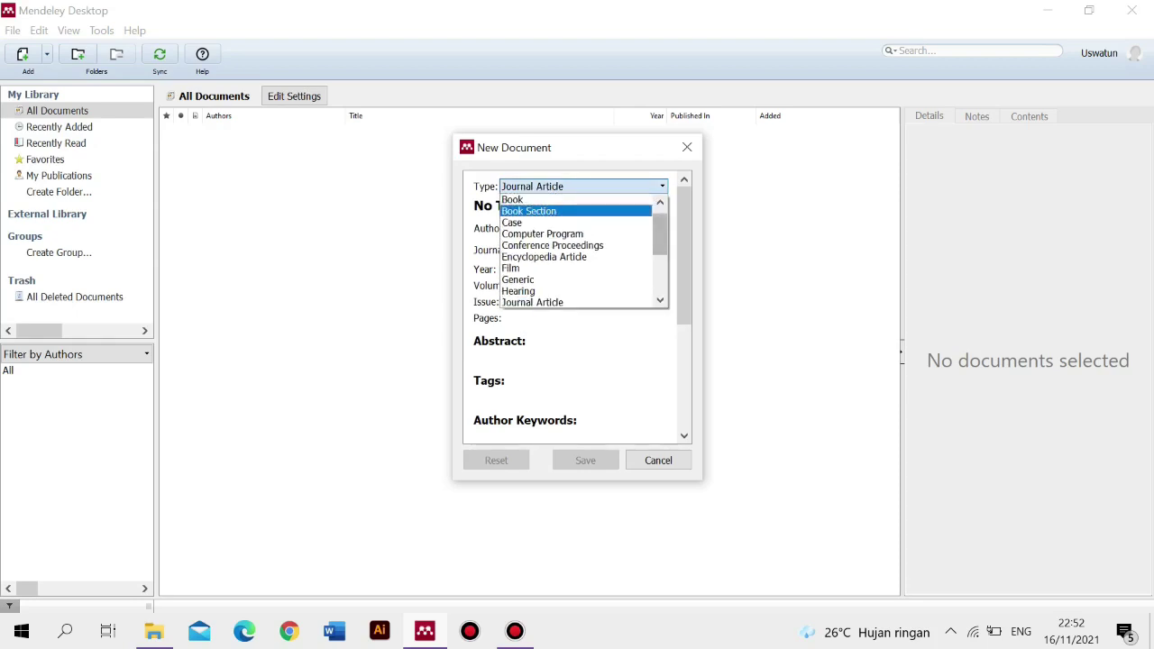
pyautogui.scroll(1, 577, 250)
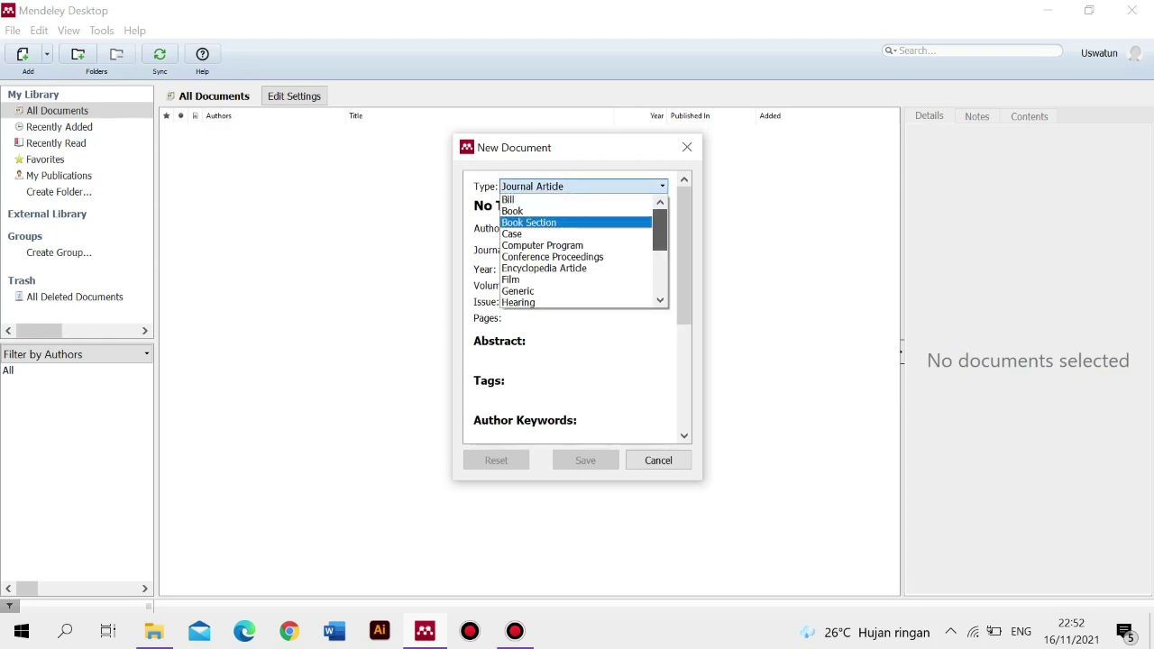
pyautogui.scroll(-2, 577, 250)
pyautogui.scroll(-3, 577, 250)
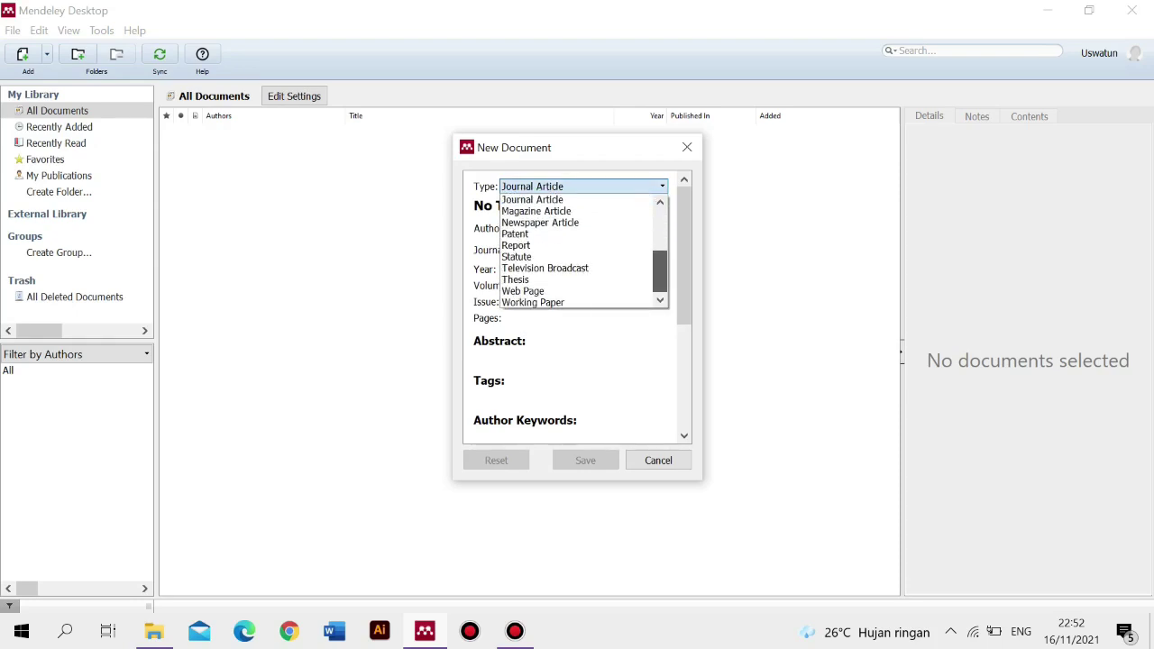
pyautogui.scroll(4, 577, 250)
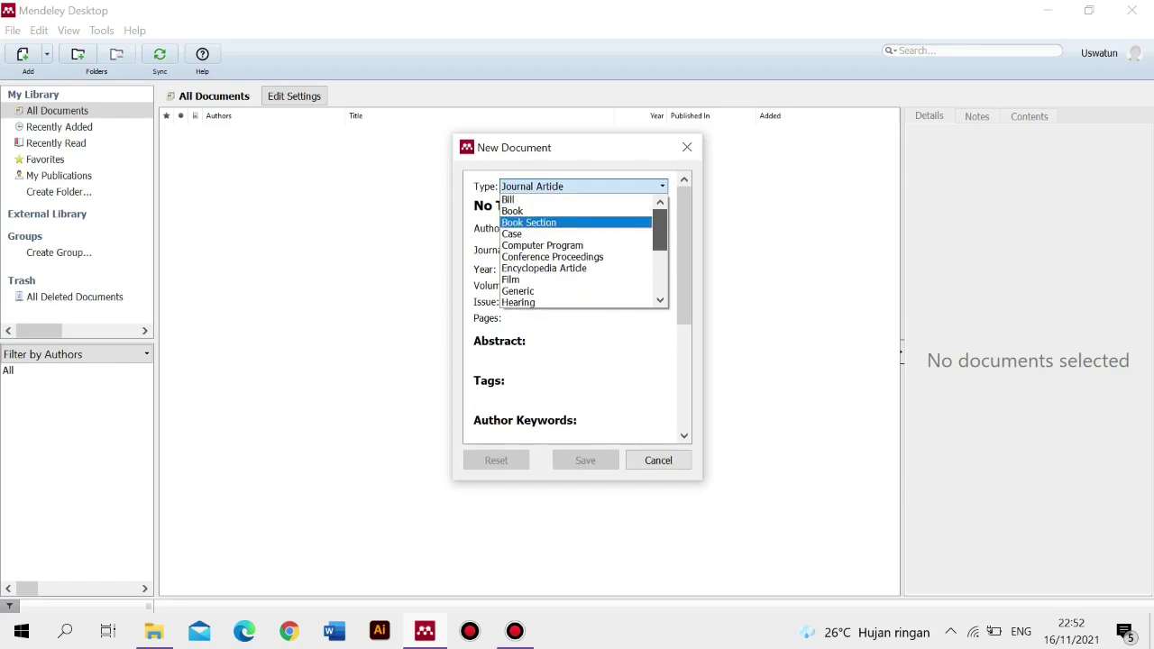
pyautogui.press('Up')
pyautogui.press('Up')
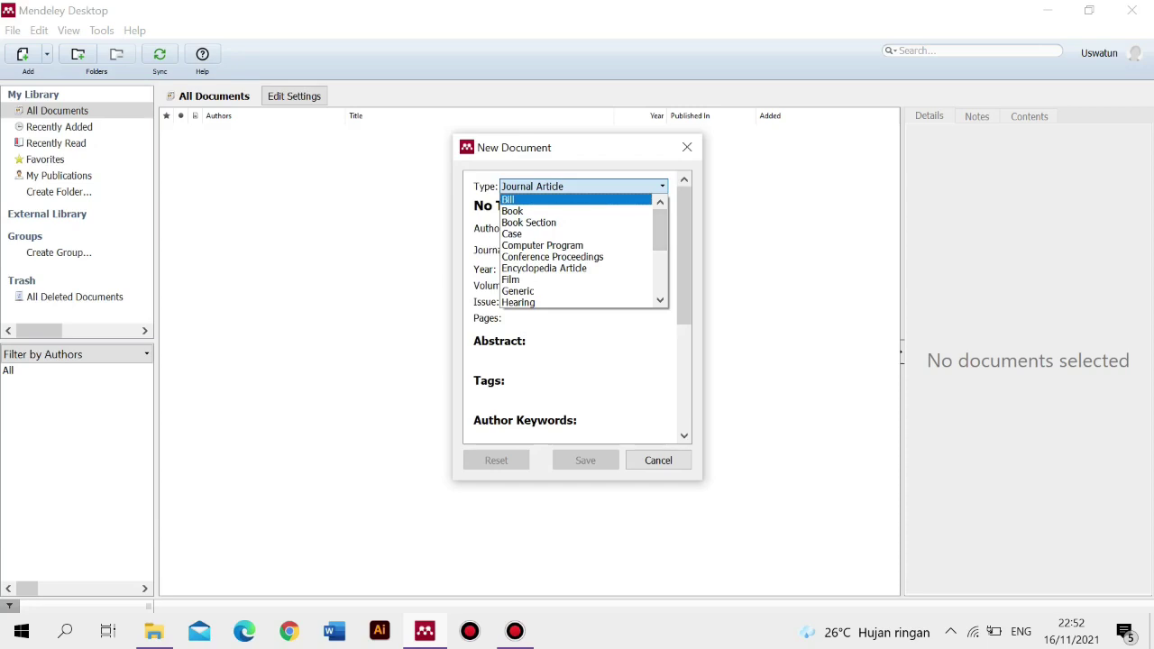
pyautogui.press('Down')
pyautogui.press('Down')
pyautogui.press('Down')
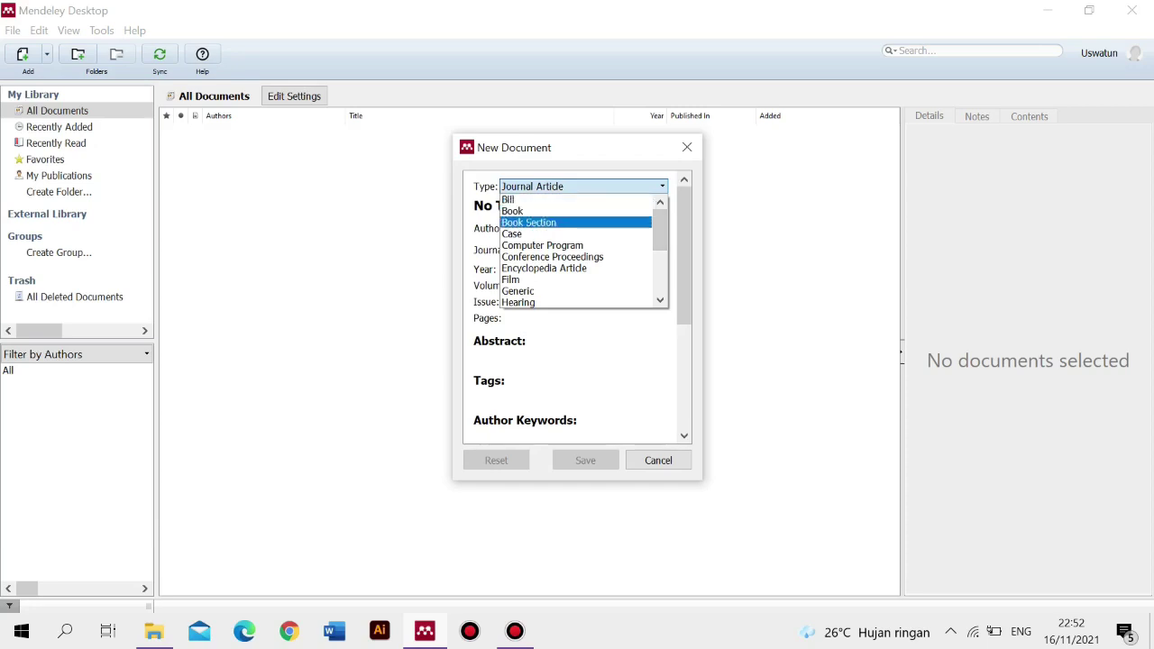
pyautogui.scroll(-1, 660, 230)
pyautogui.scroll(-1, 577, 251)
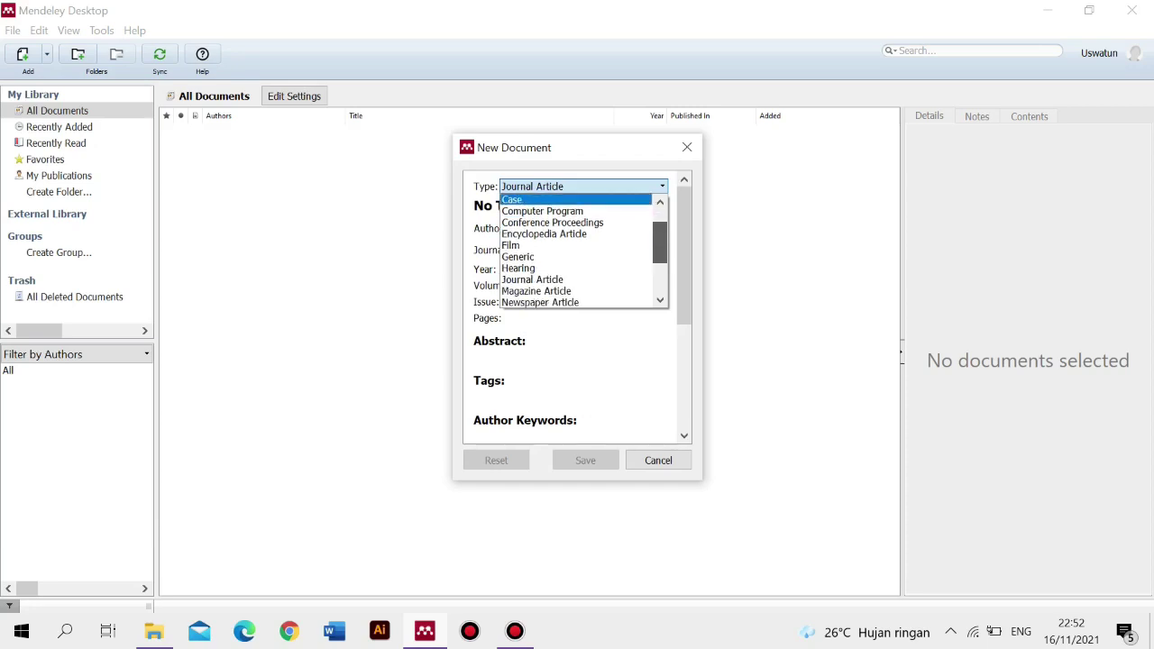
pyautogui.scroll(-2, 577, 251)
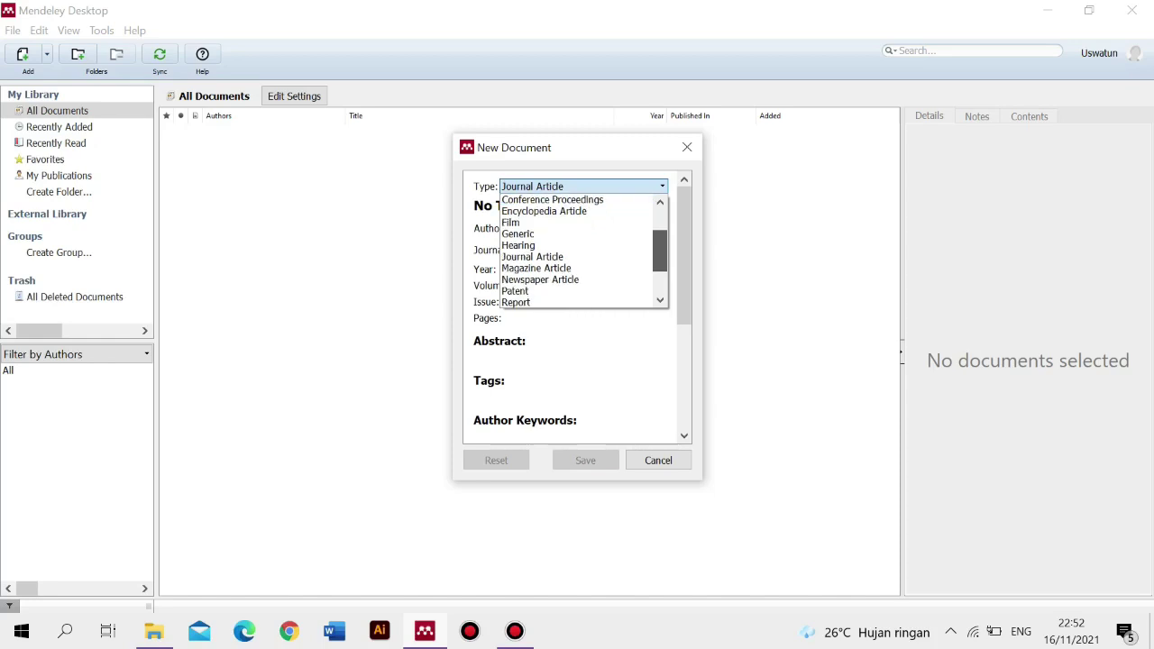
pyautogui.scroll(-5, 577, 251)
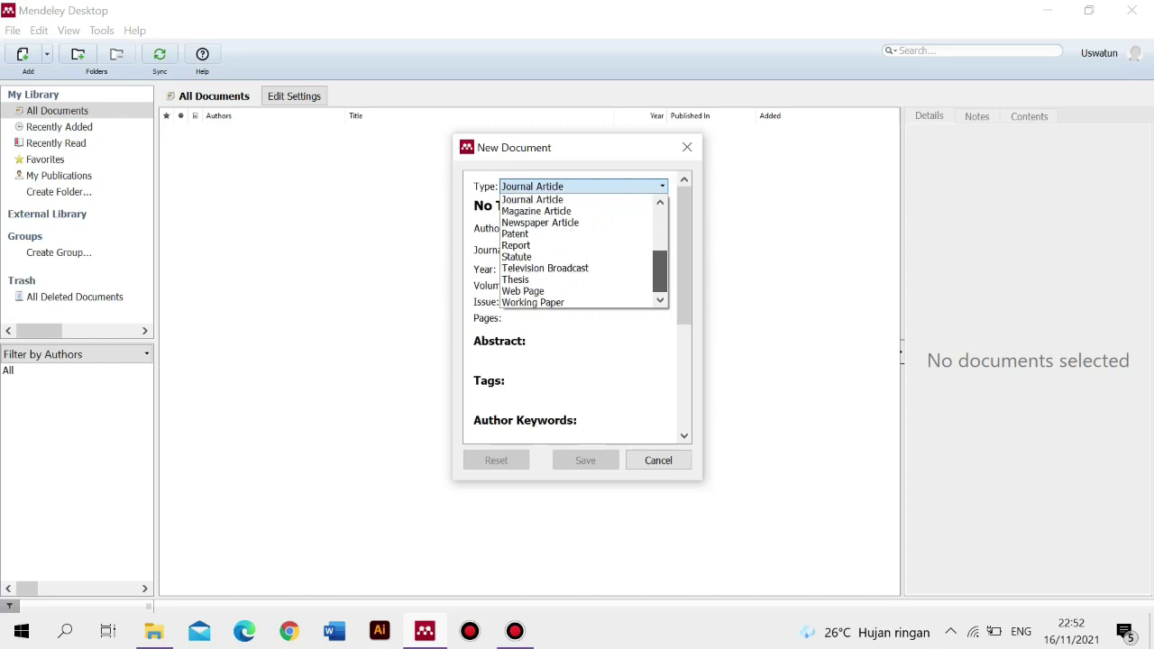
pyautogui.scroll(10, 577, 250)
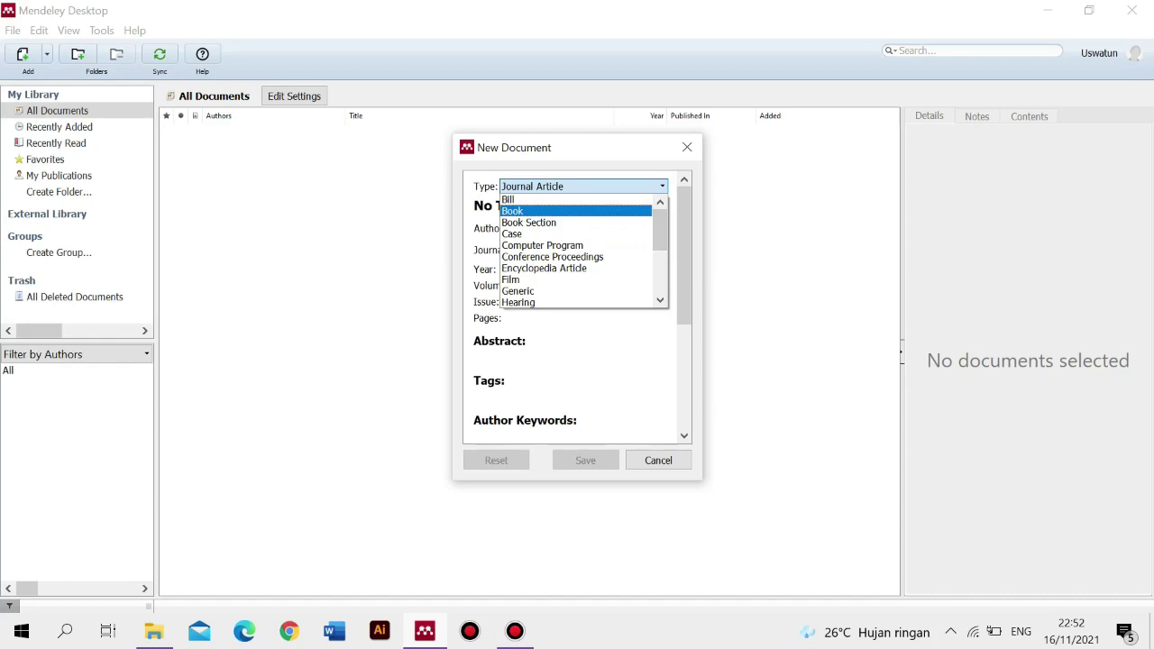
pyautogui.click(559, 211)
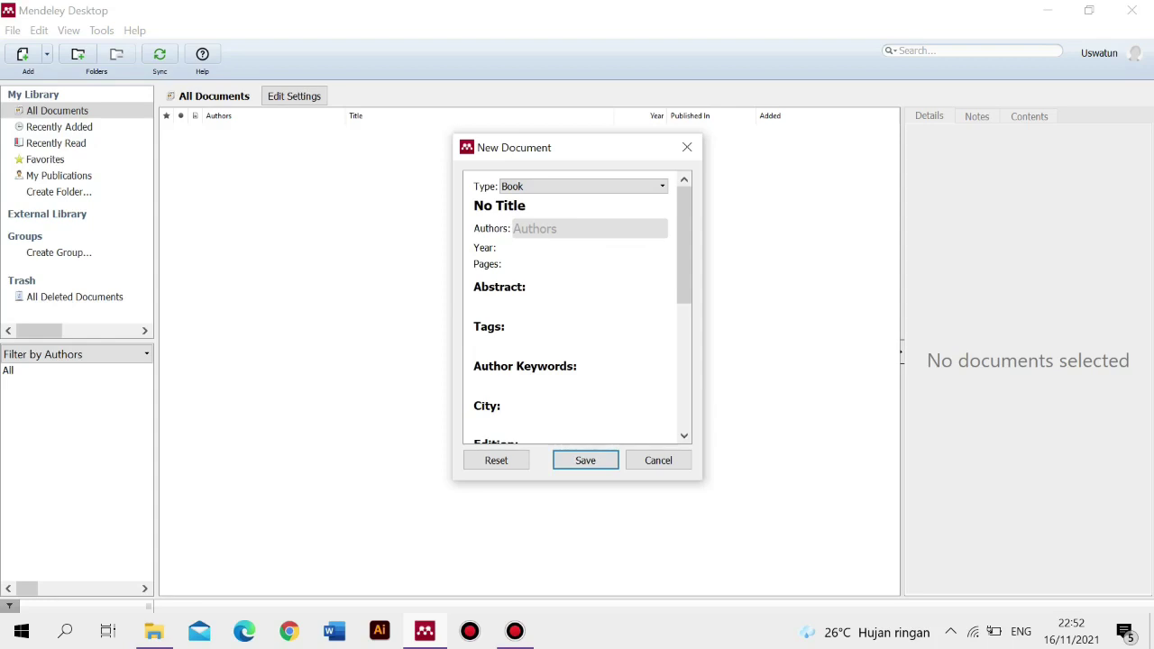
# - Enter author AnwarChairil, year 2021 and pages 1-167 for the Book, then save it
pyautogui.click(568, 230)
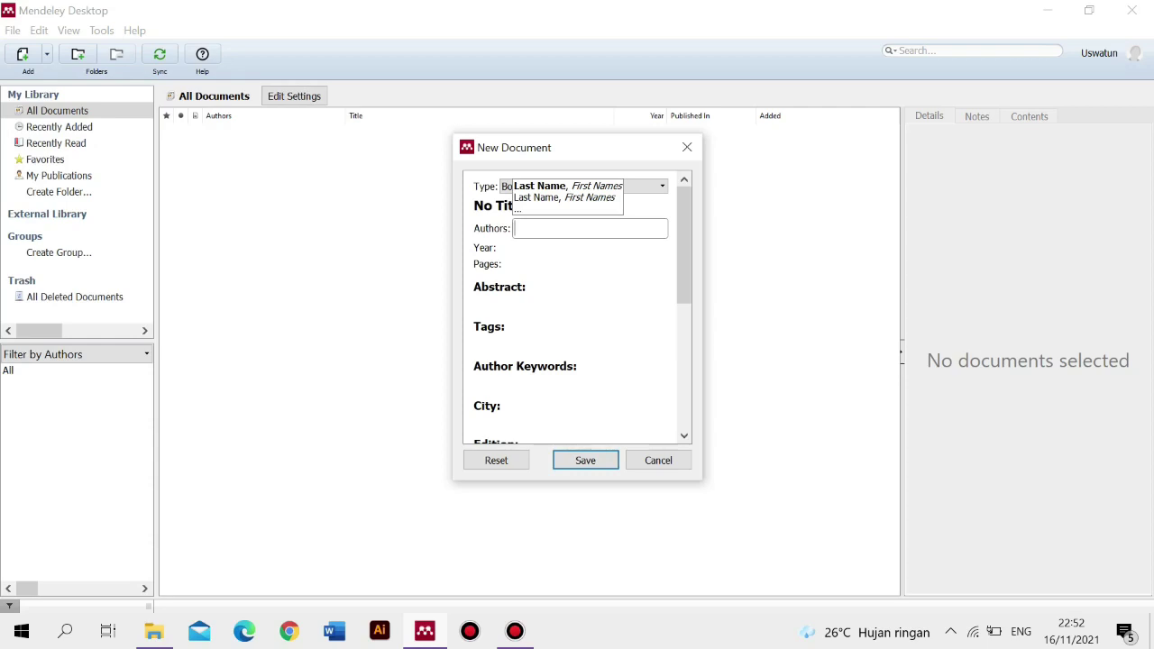
pyautogui.write('Anwa')
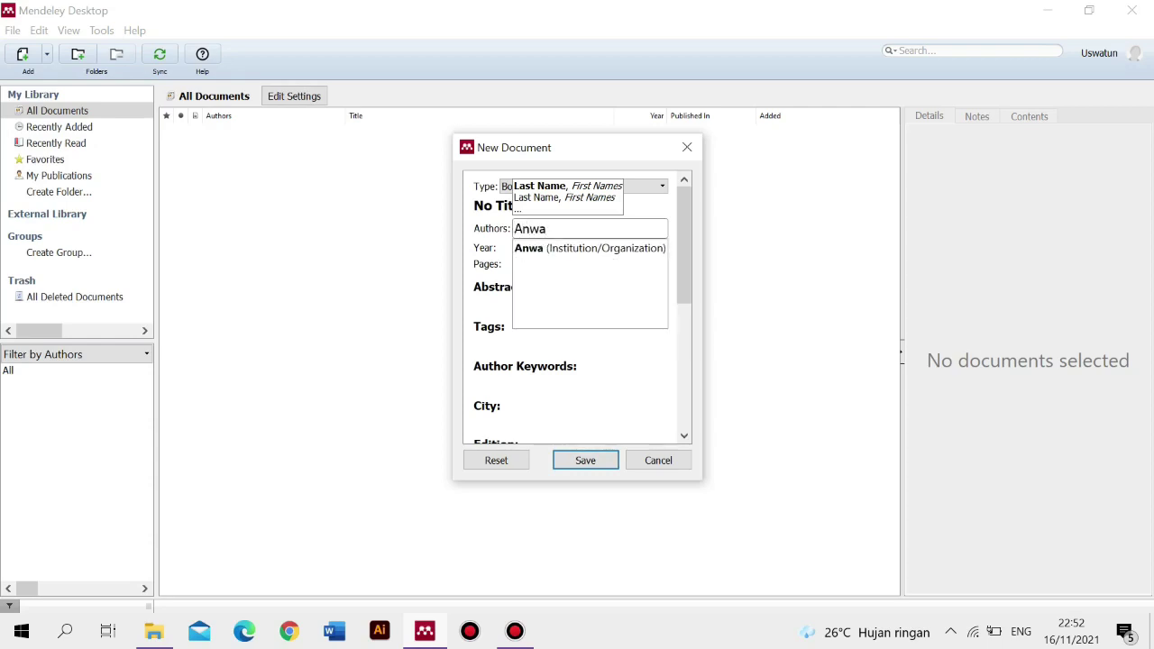
pyautogui.write('rChairil')
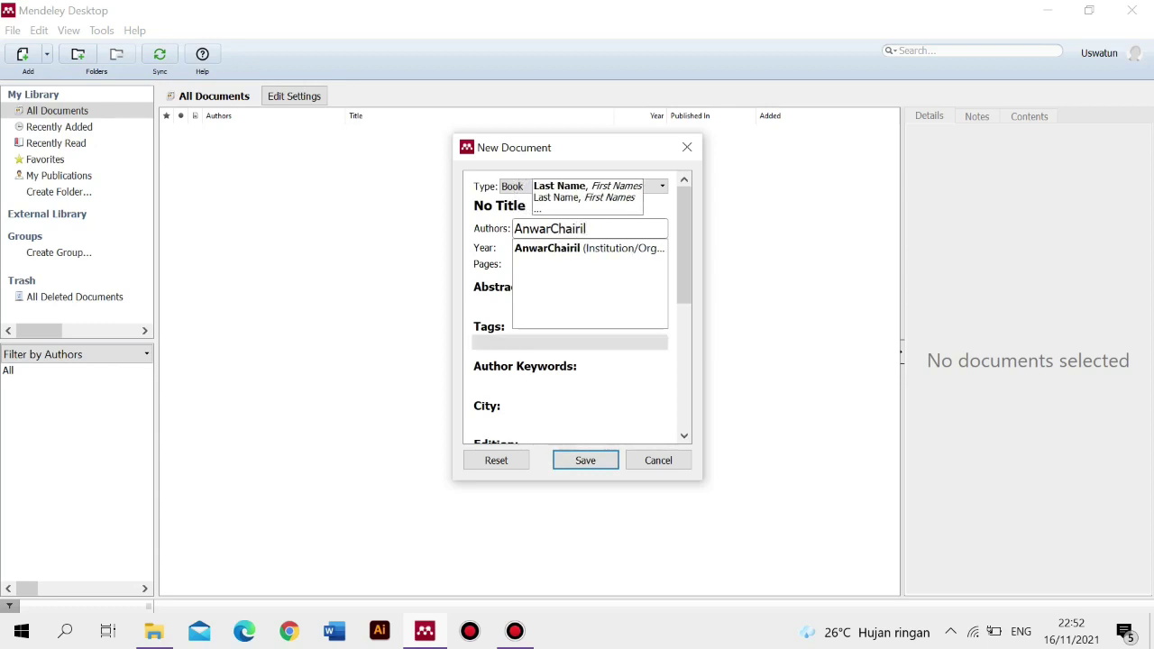
pyautogui.press('Return')
pyautogui.press('Tab')
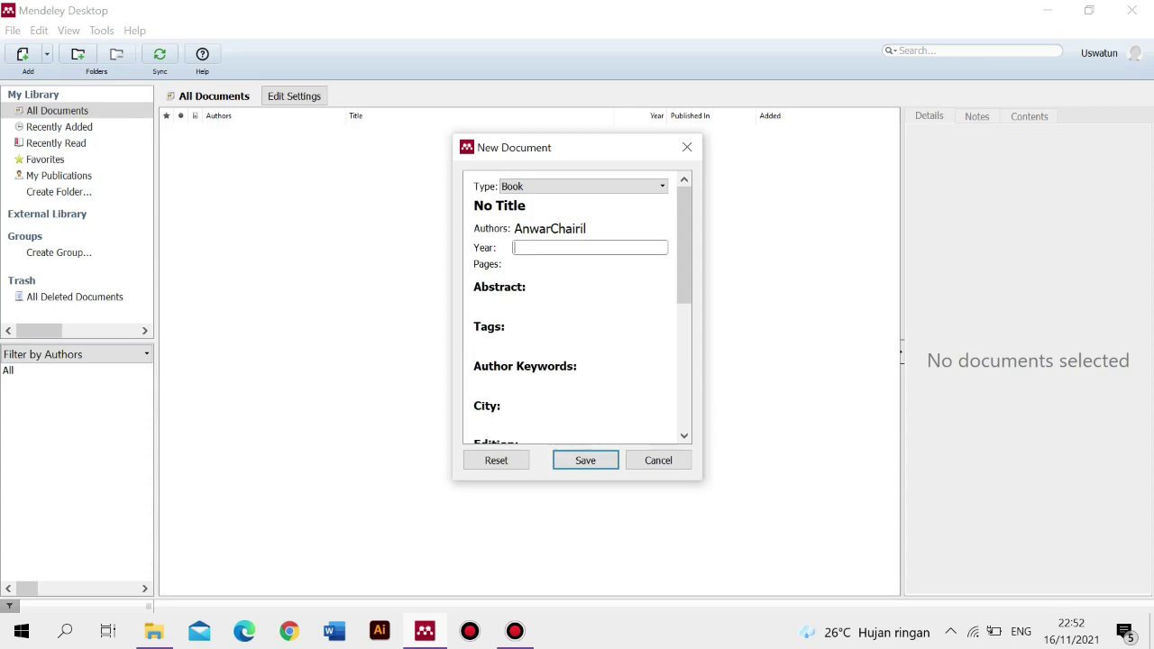
pyautogui.write('2021')
pyautogui.press('Tab')
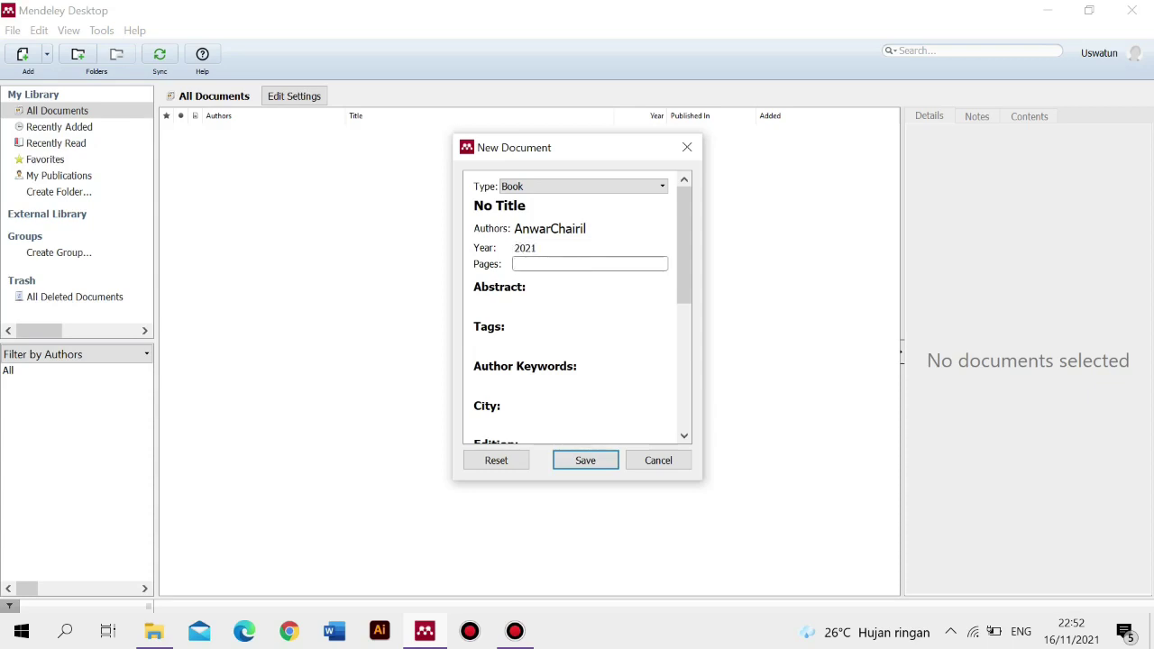
pyautogui.write('1-167')
pyautogui.moveTo(685, 243); pyautogui.dragTo(684, 362)
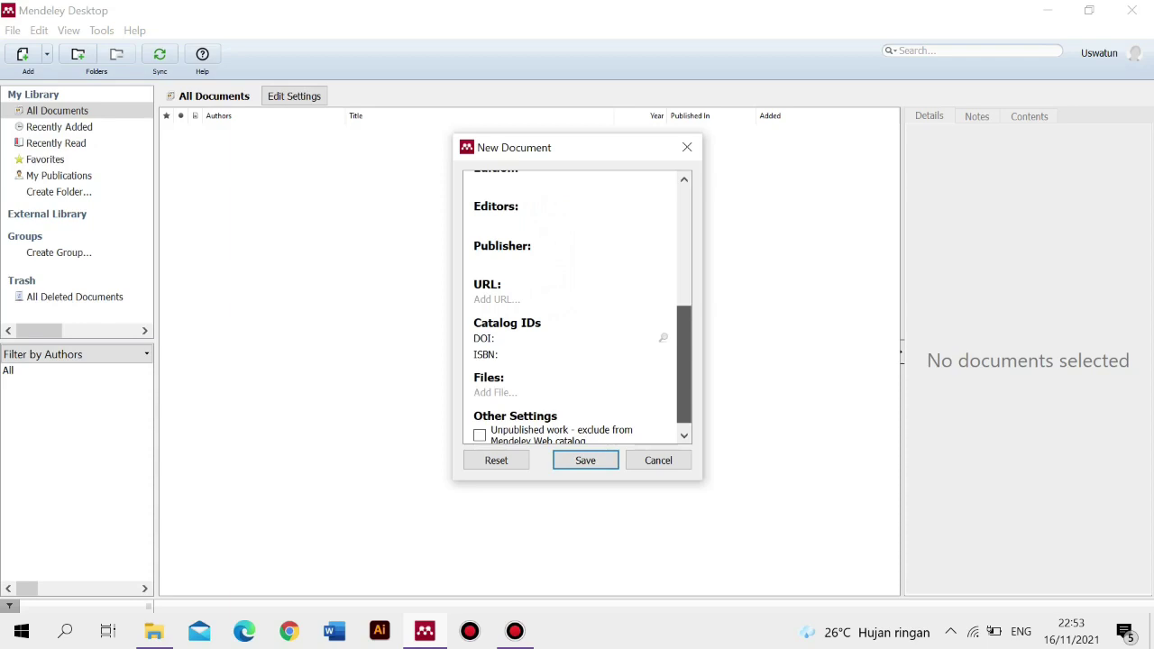
pyautogui.moveTo(684, 362); pyautogui.dragTo(685, 361)
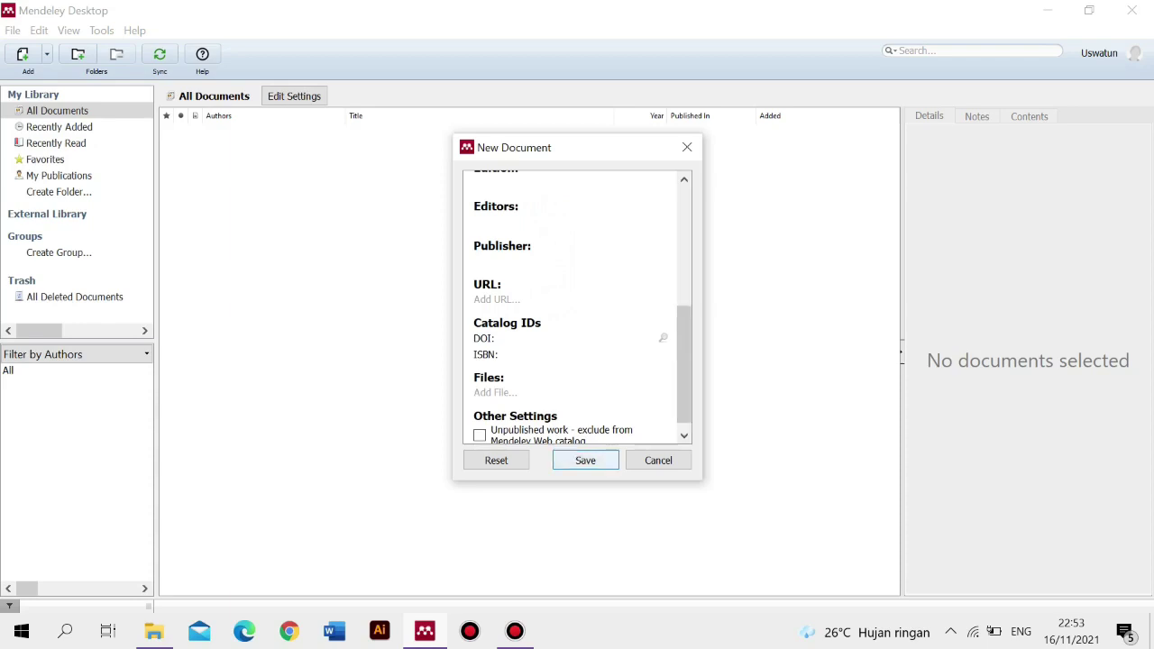
pyautogui.click(586, 460)
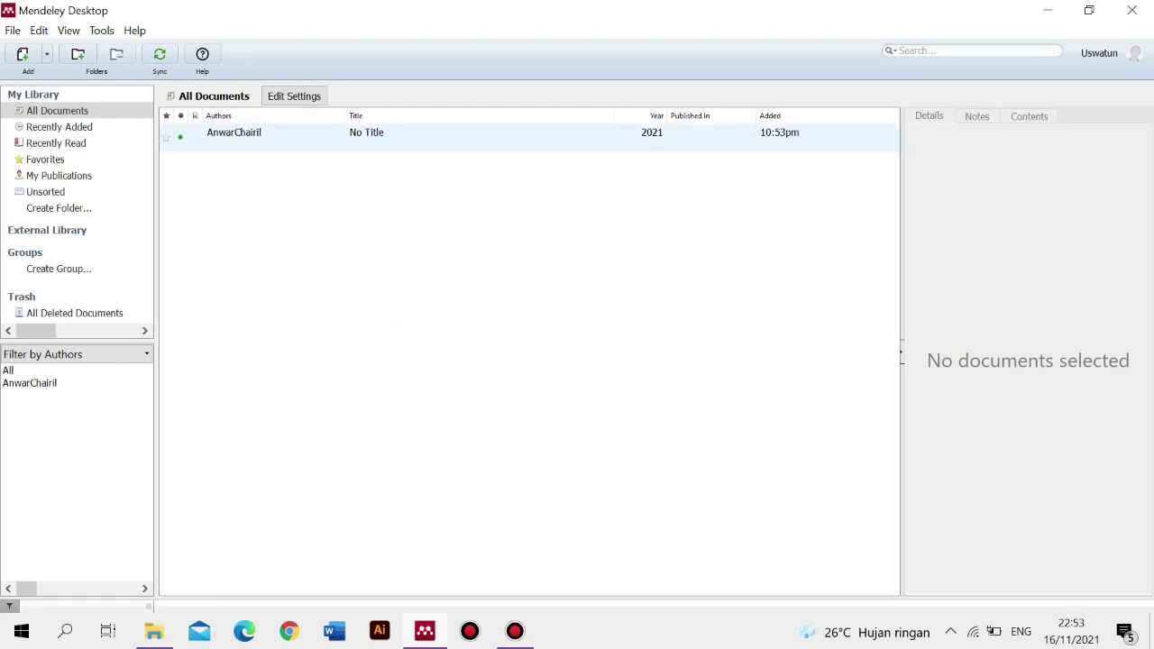
# - Select the AnwarChairil Book entry to review its details, then open the File menu
pyautogui.click(275, 135)
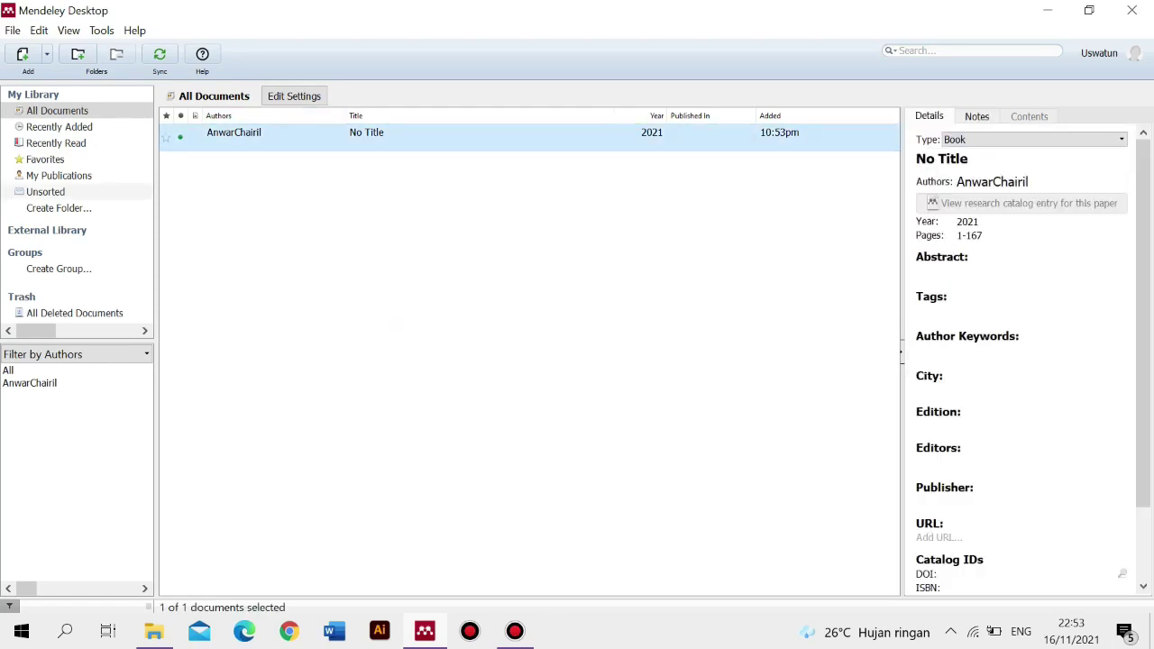
pyautogui.moveTo(1143, 311)
pyautogui.mouseDown()
pyautogui.moveTo(1143, 383)
pyautogui.moveTo(1143, 311)
pyautogui.mouseUp()
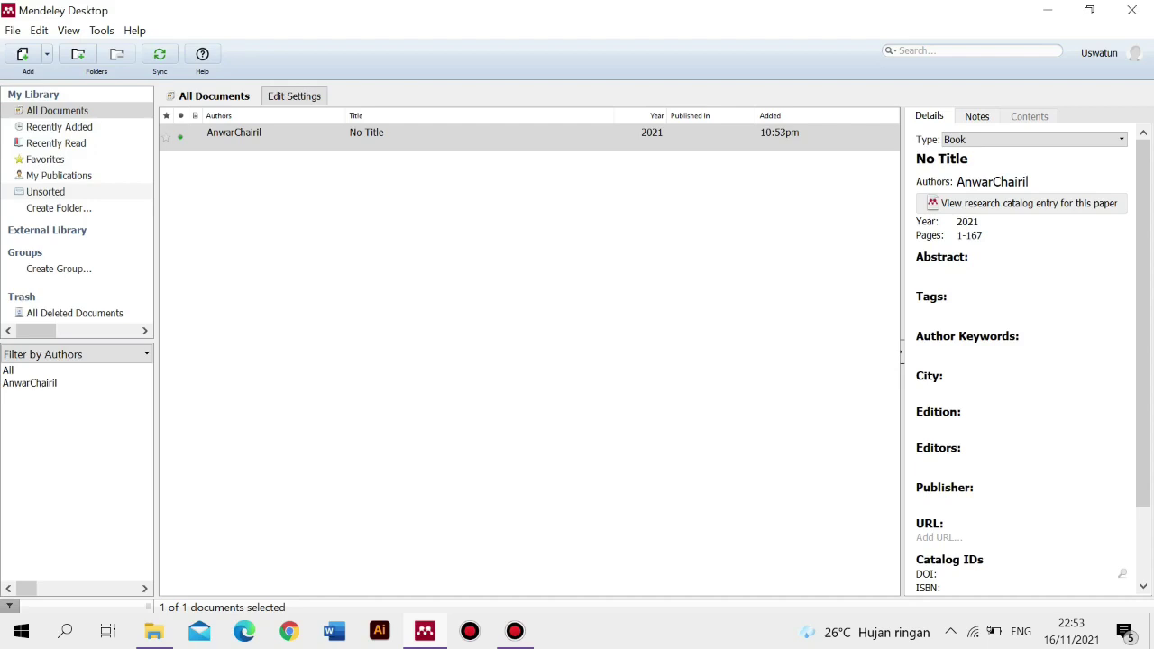
pyautogui.click(12, 29)
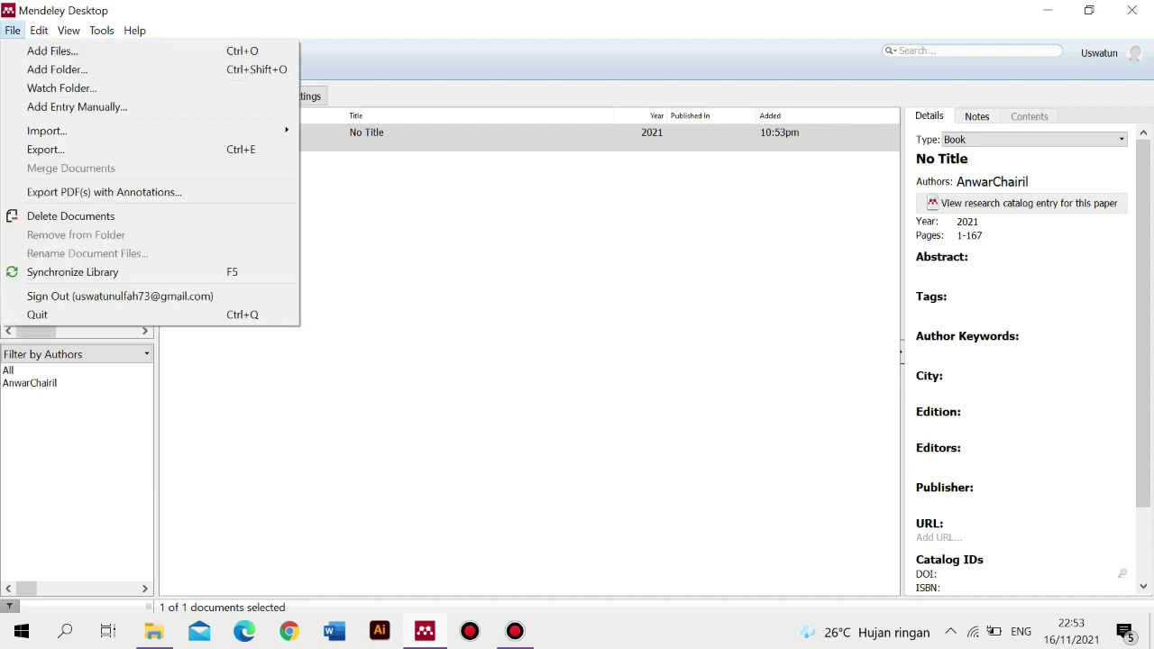
# - Add the '331190 analisis kesalahan berbahasa' PDF from the computer to the library
pyautogui.click(52, 51)
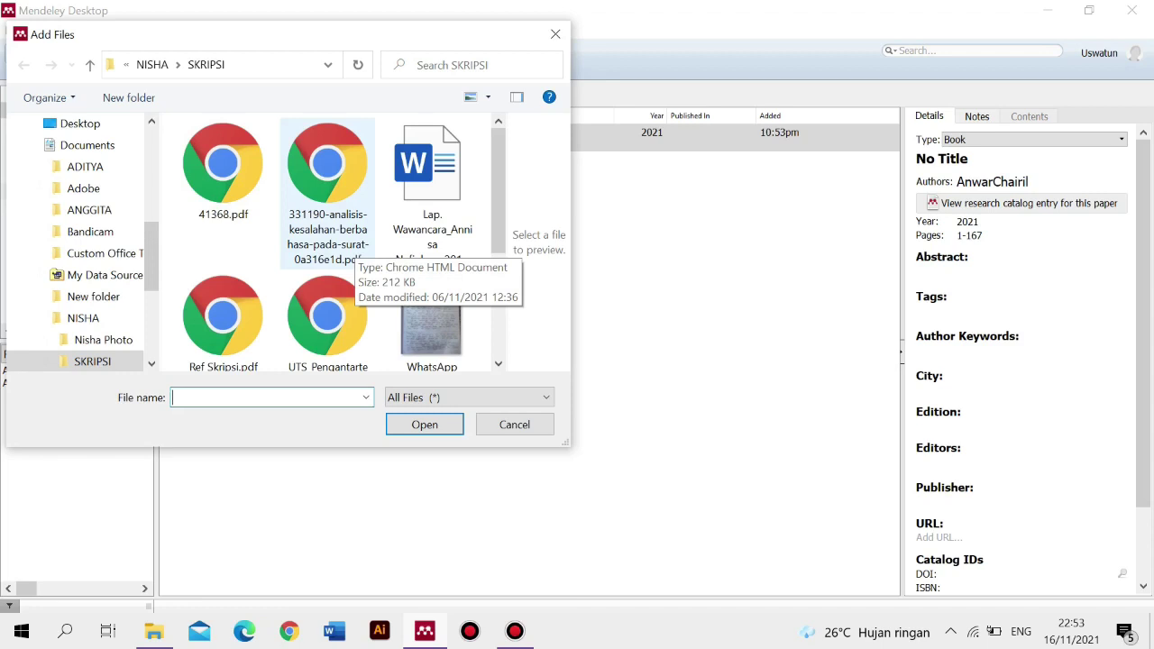
pyautogui.click(338, 236)
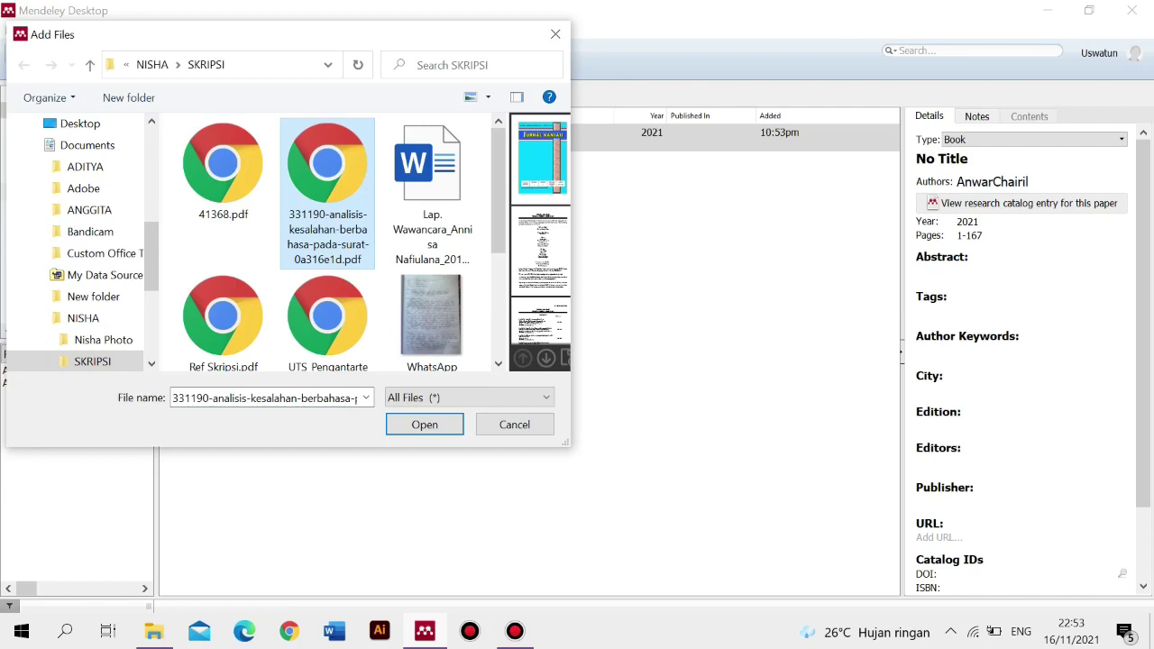
pyautogui.click(425, 425)
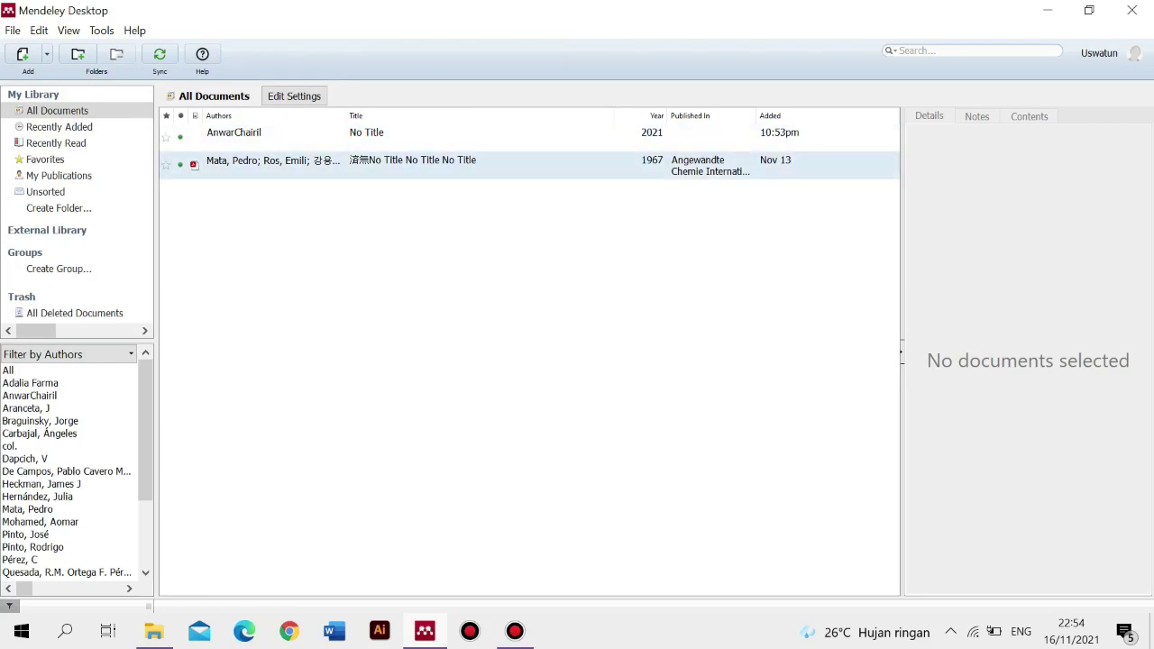
# - Show the details and abstract of the 1967 Angewandte Chemie journal article entry
pyautogui.click(342, 165)
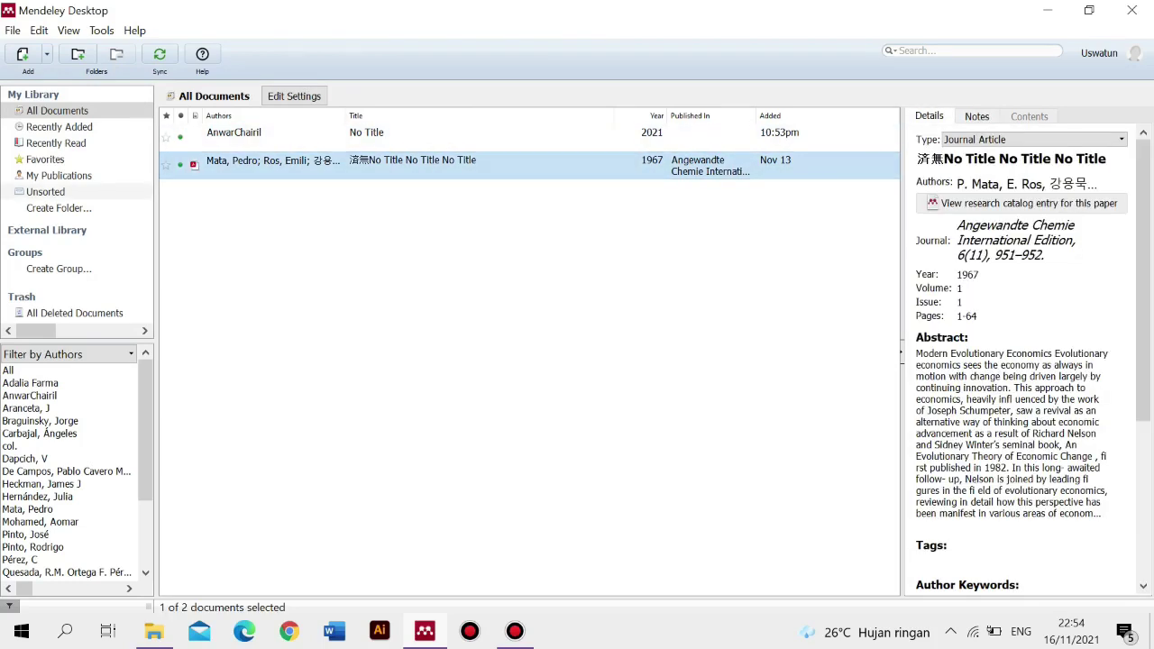
pyautogui.moveTo(1144, 270); pyautogui.dragTo(1143, 388)
pyautogui.scroll(5, 1028, 361)
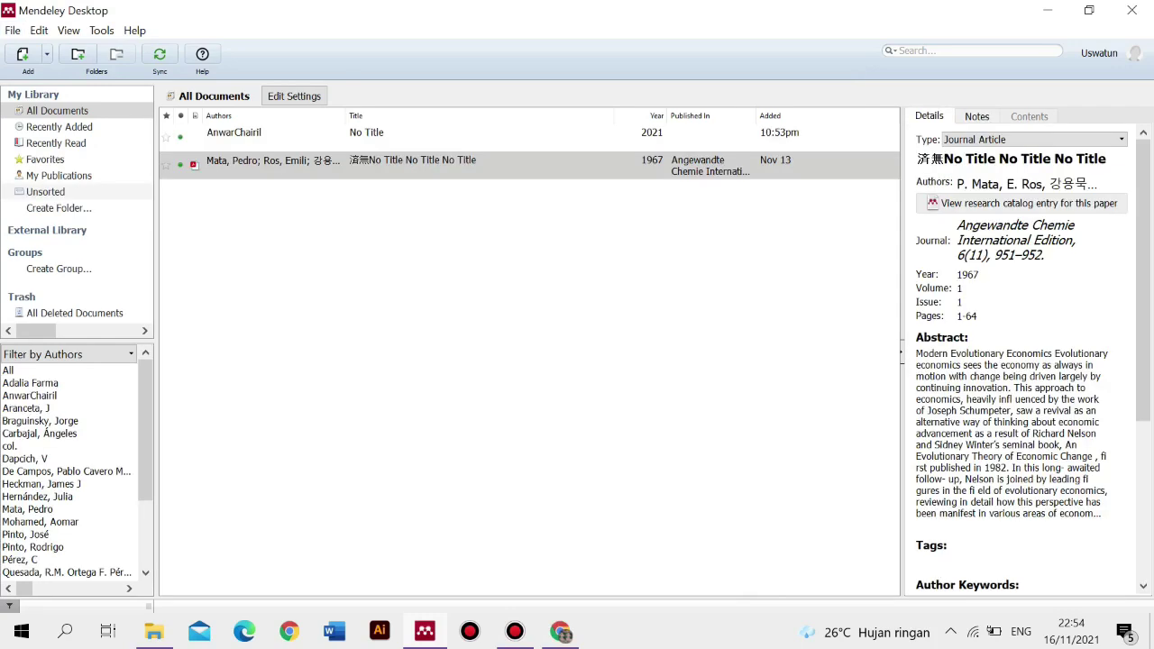
# - Search 'mendeley web' in Chrome and open the Mendeley sign-in page
pyautogui.click(560, 631)
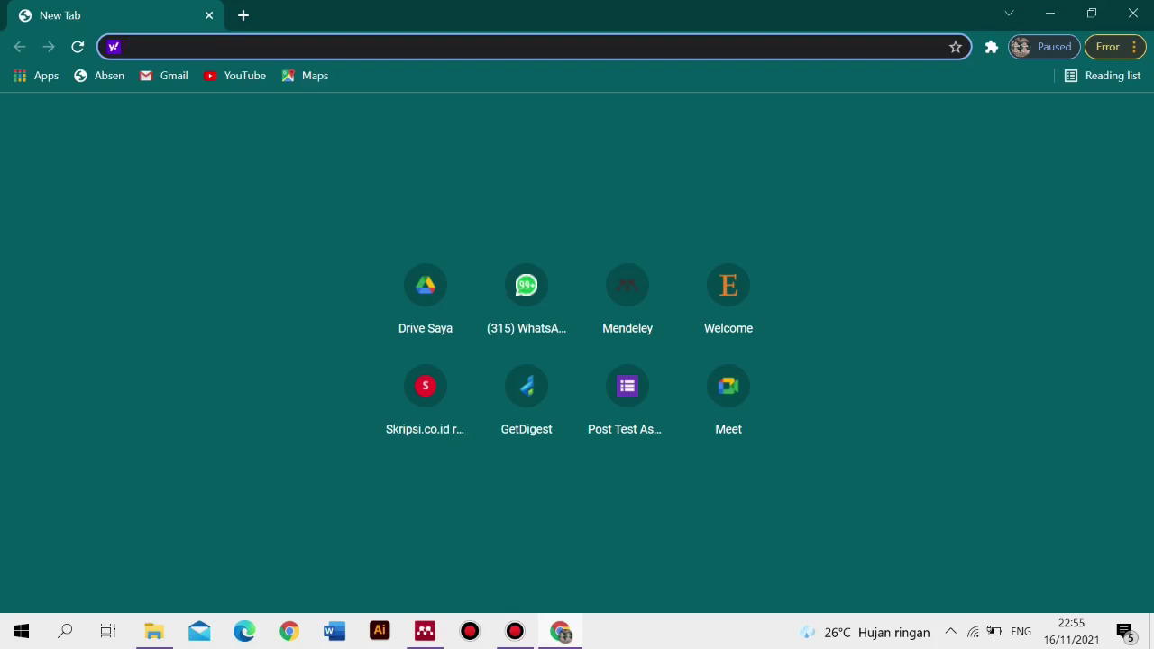
pyautogui.write('mendeley')
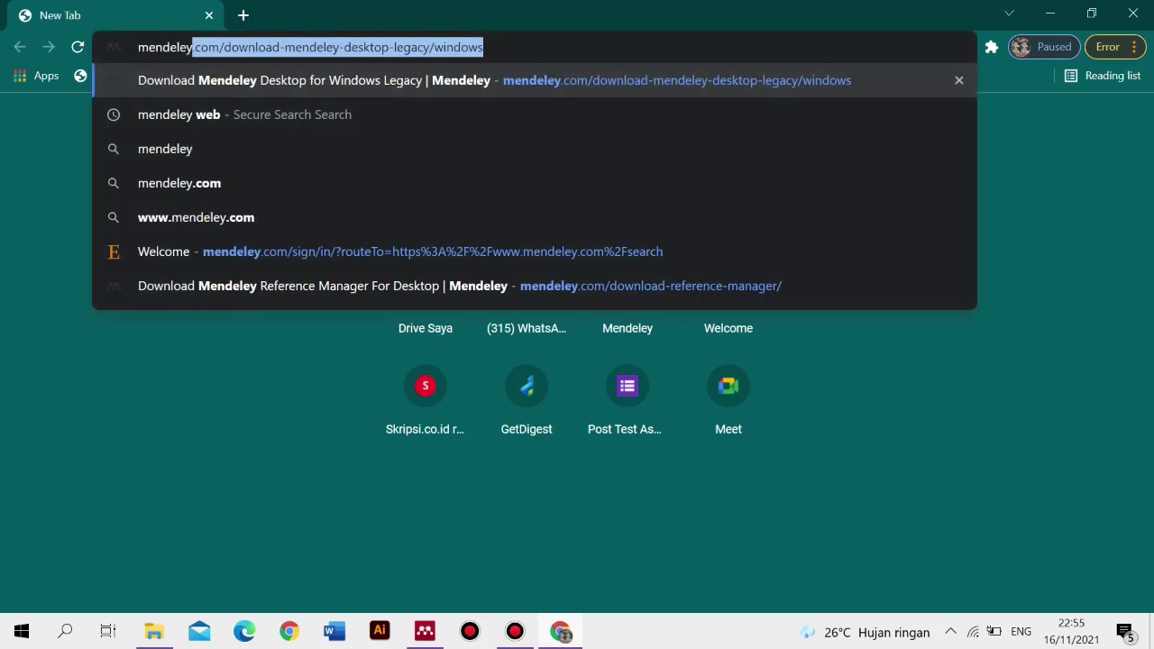
pyautogui.write(' web')
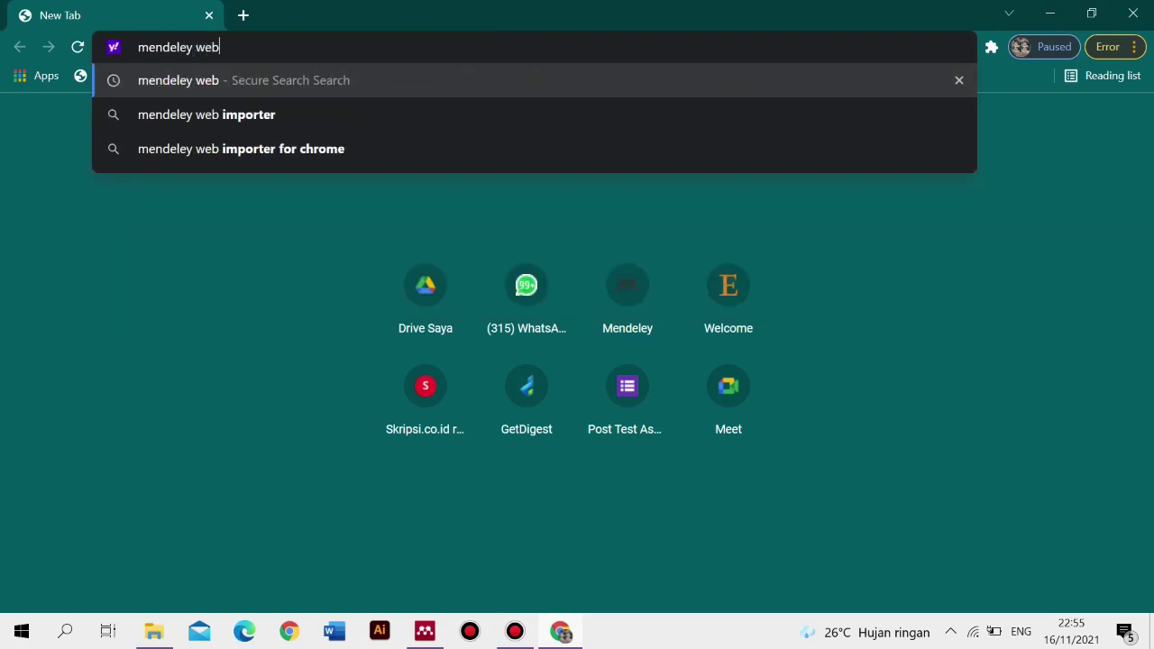
pyautogui.press('Return')
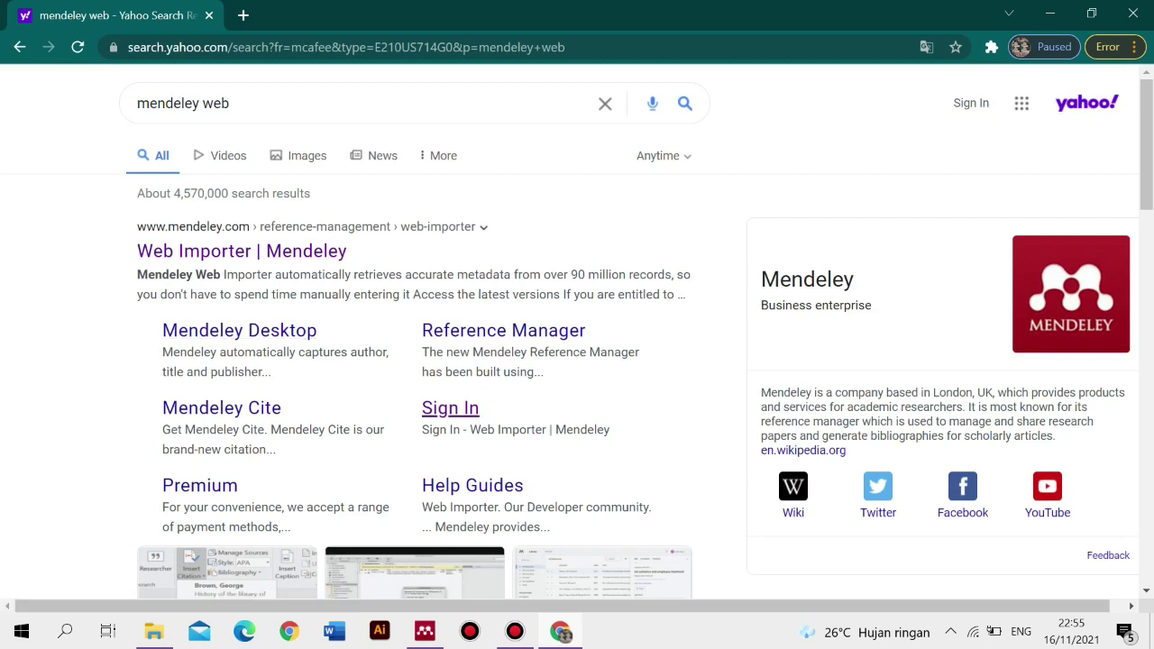
pyautogui.click(450, 409)
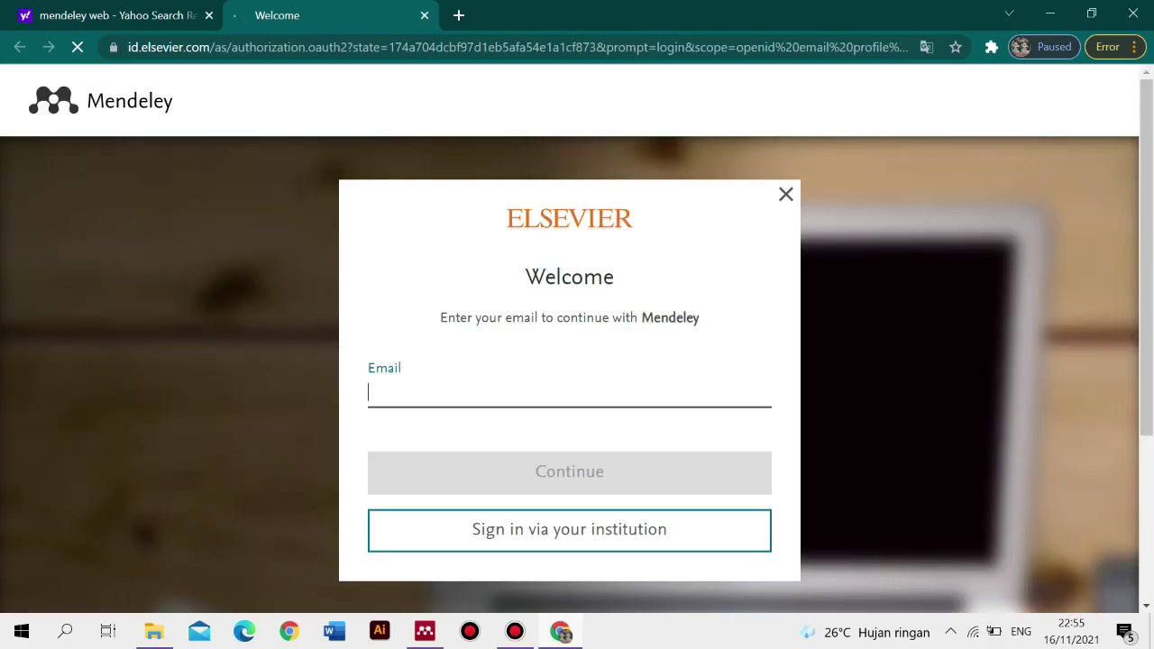
# - Sign in to Mendeley Web with the account e-mail and password
pyautogui.click(569, 392)
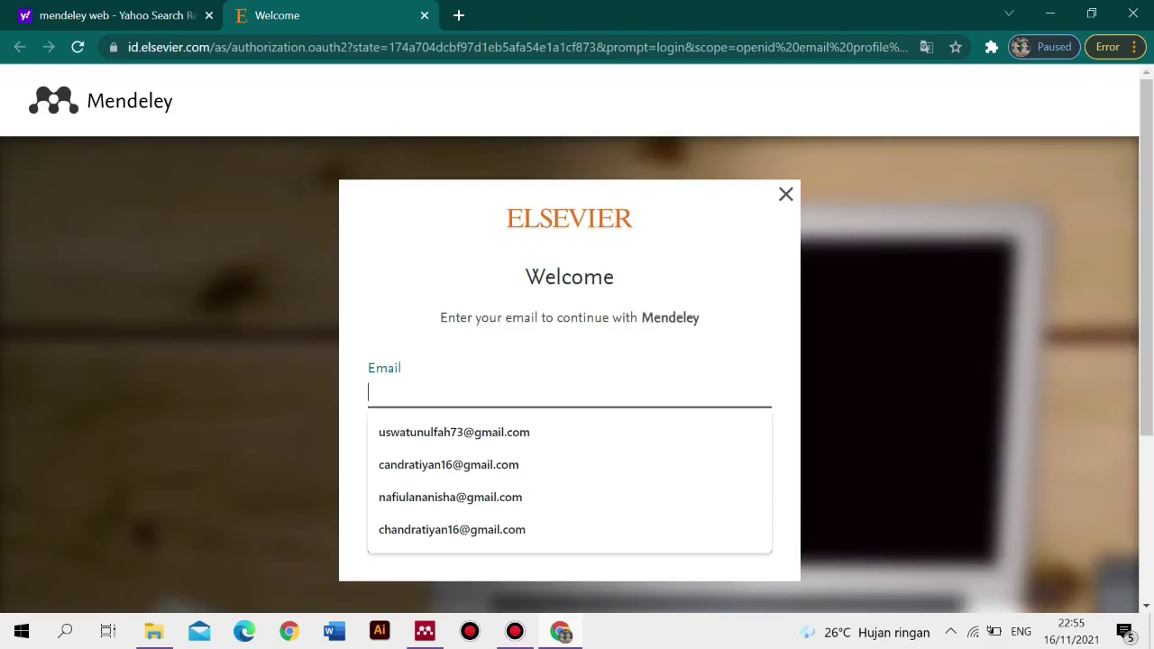
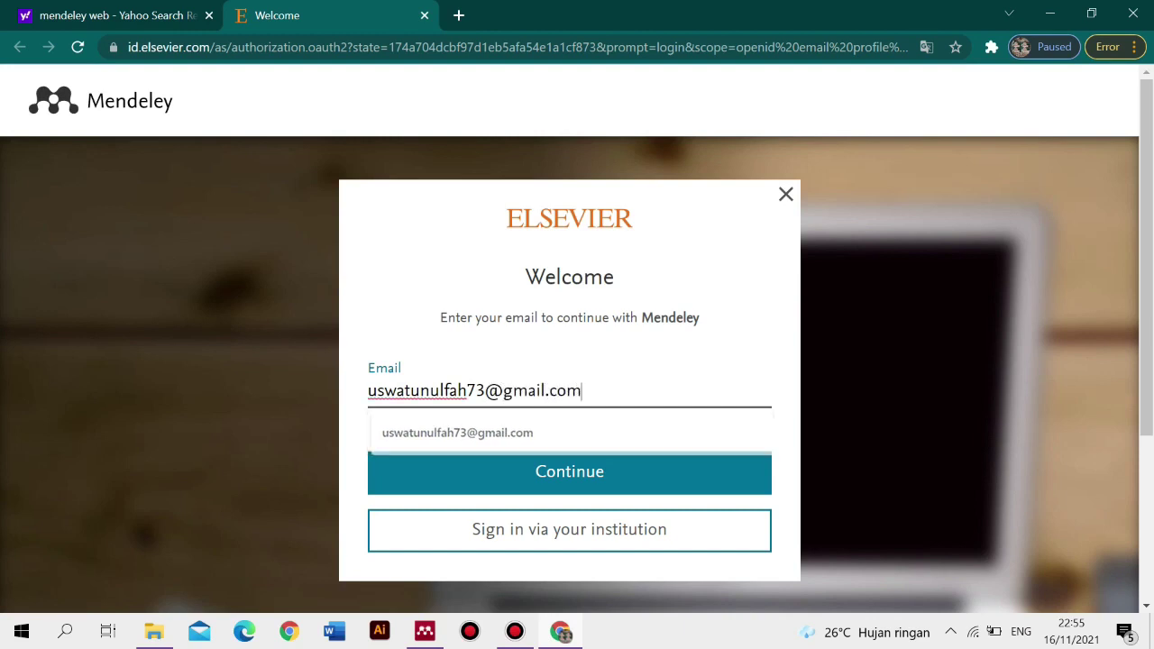
pyautogui.press('Return')
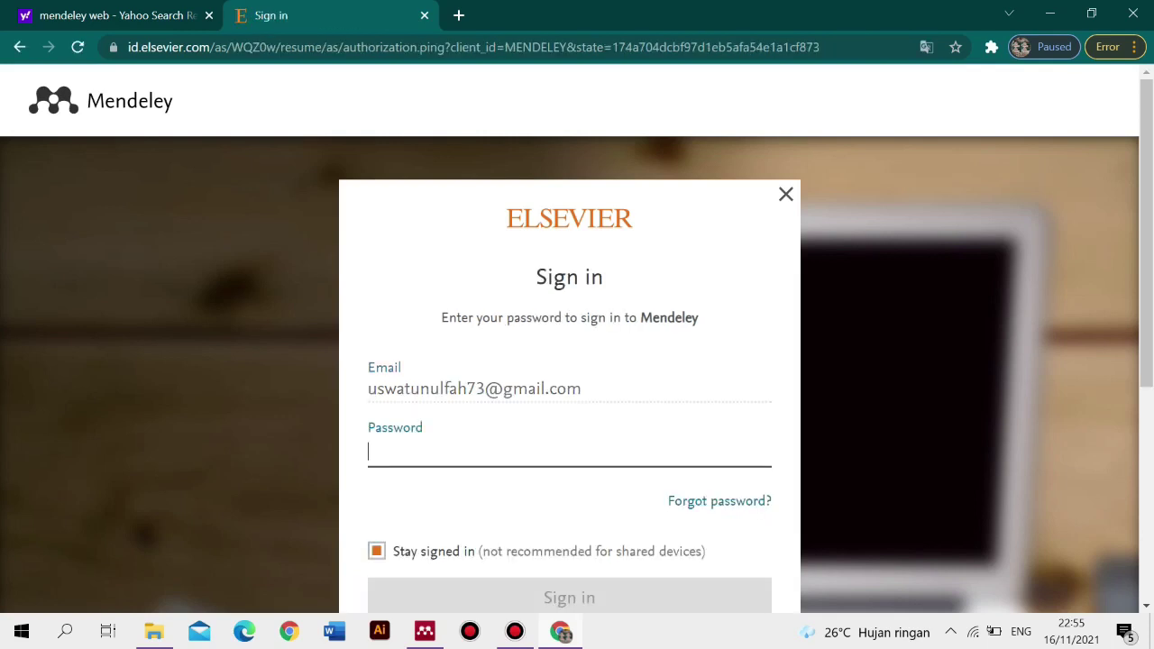
pyautogui.write('••••••')
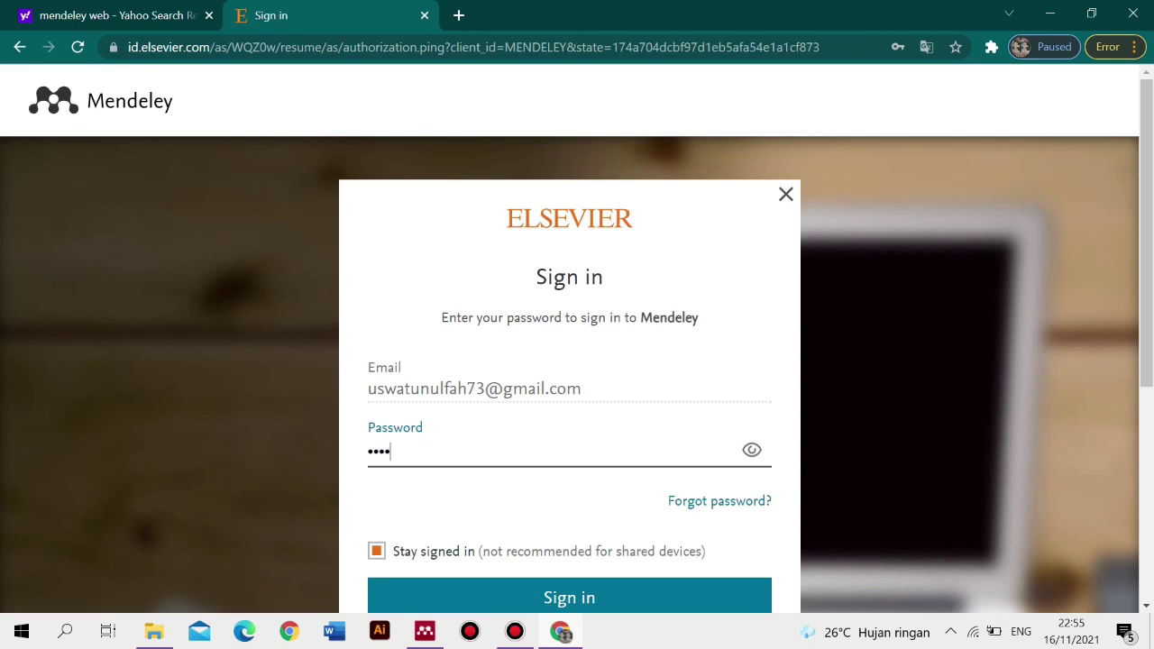
pyautogui.write('••••••')
pyautogui.press('Return')
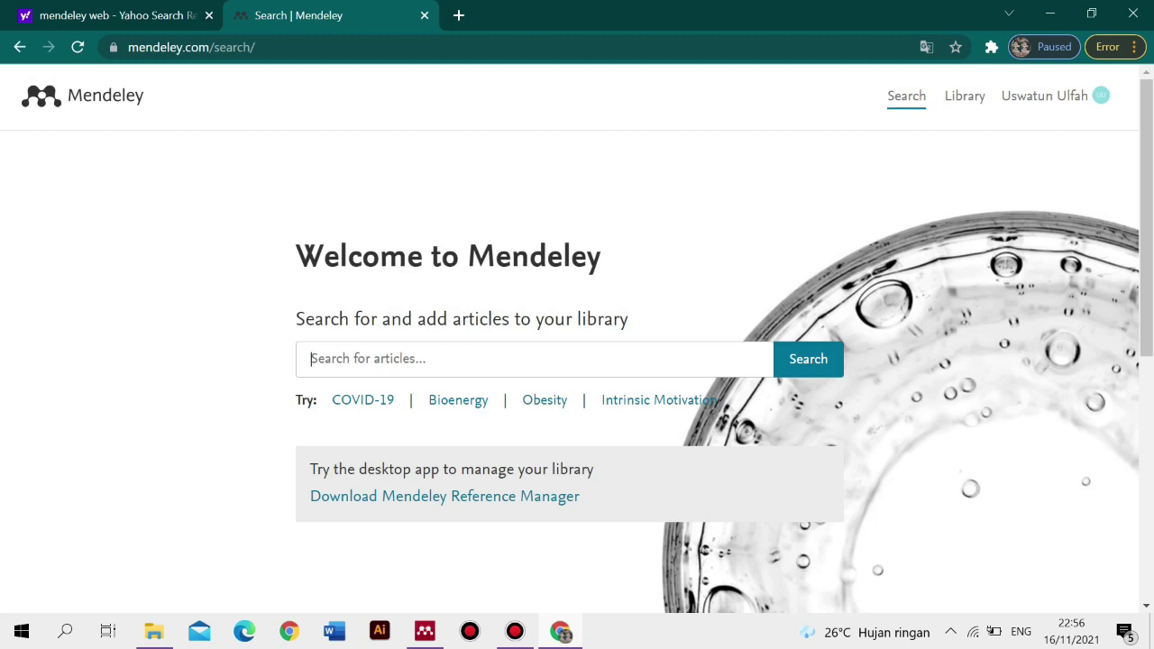
# - Search Mendeley Web for 'kebahasaan' and open the KAIDAH-KAIDAH KEBAHASAAN result's details
pyautogui.write('kebahasaan')
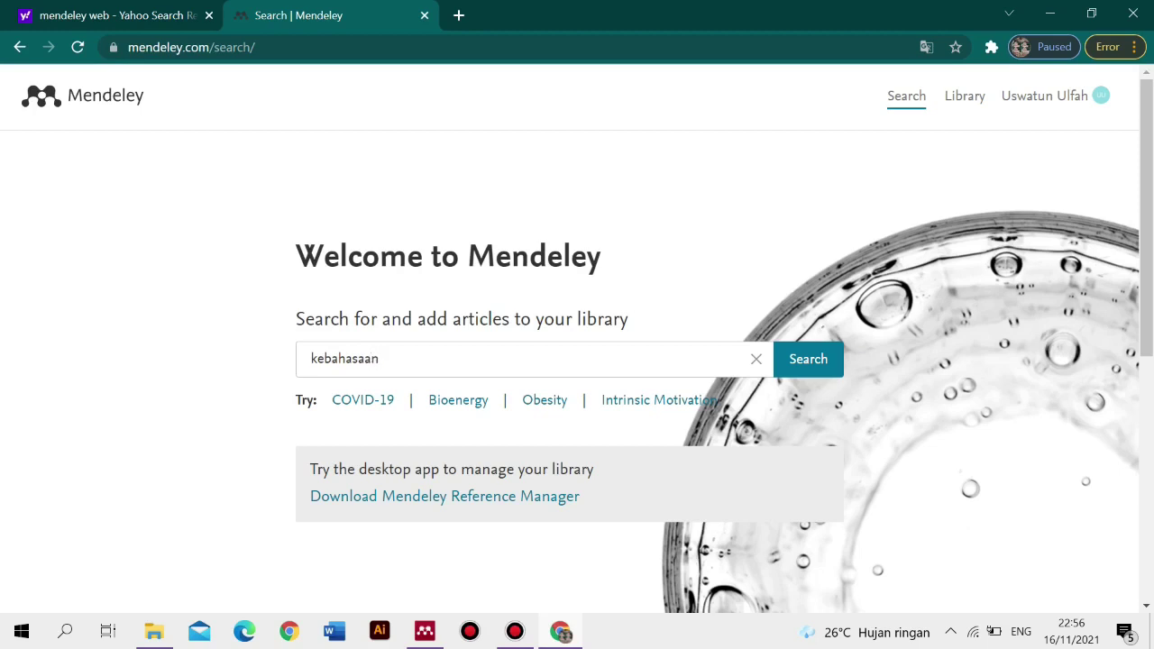
pyautogui.press('Return')
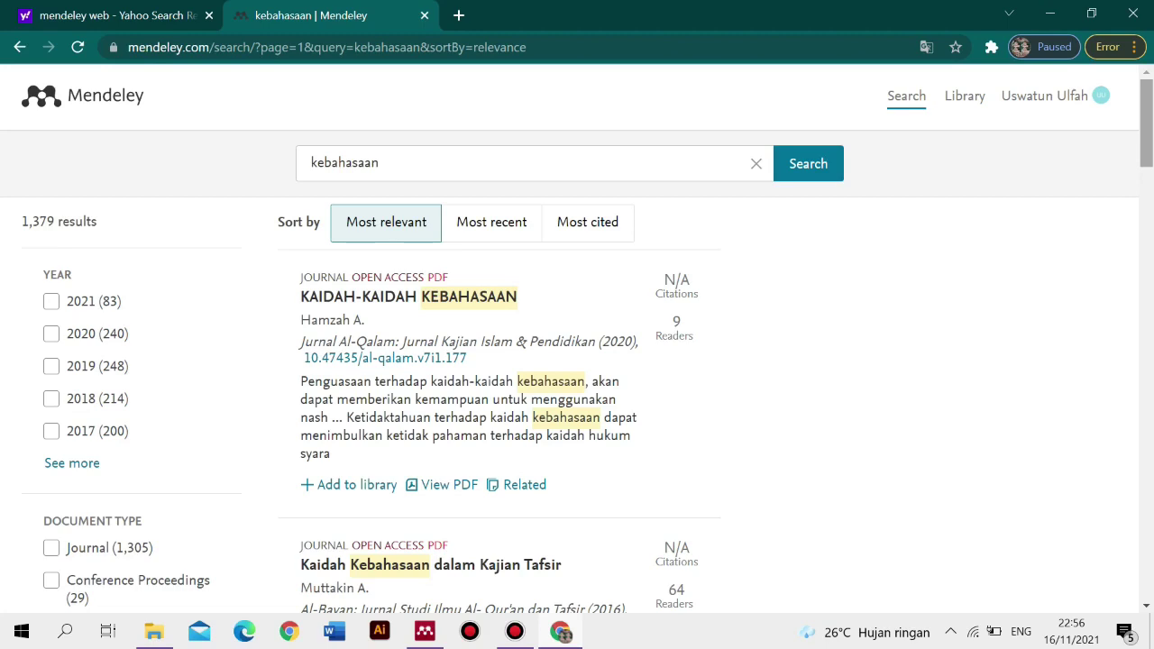
pyautogui.scroll(-5, 577, 338)
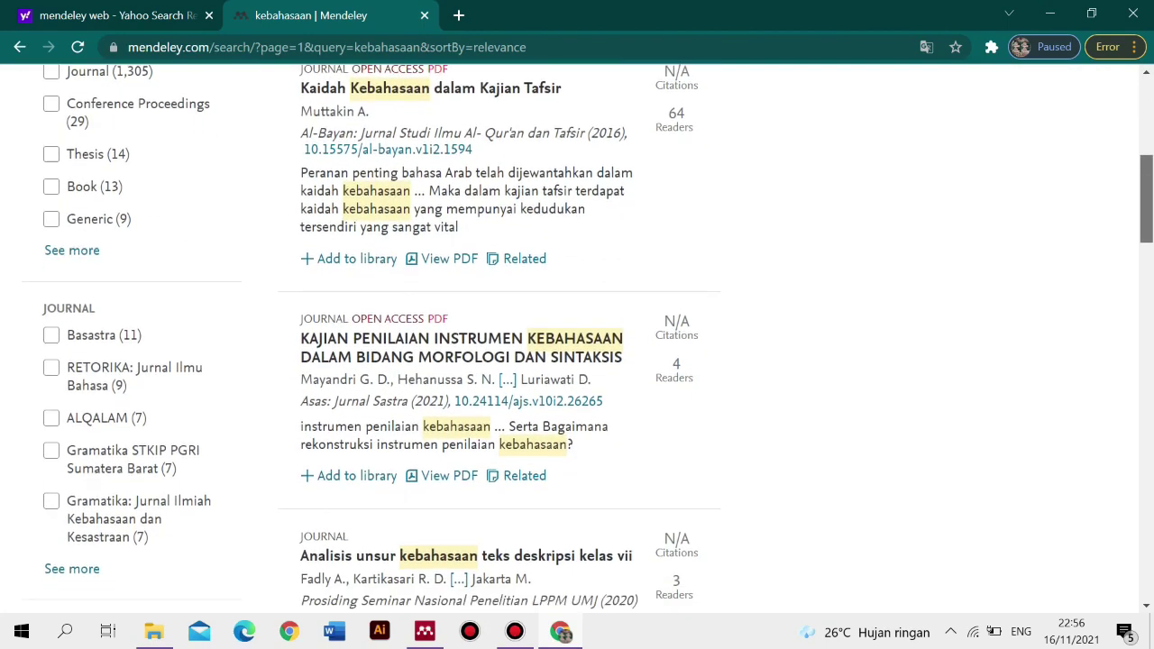
pyautogui.scroll(-5, 577, 338)
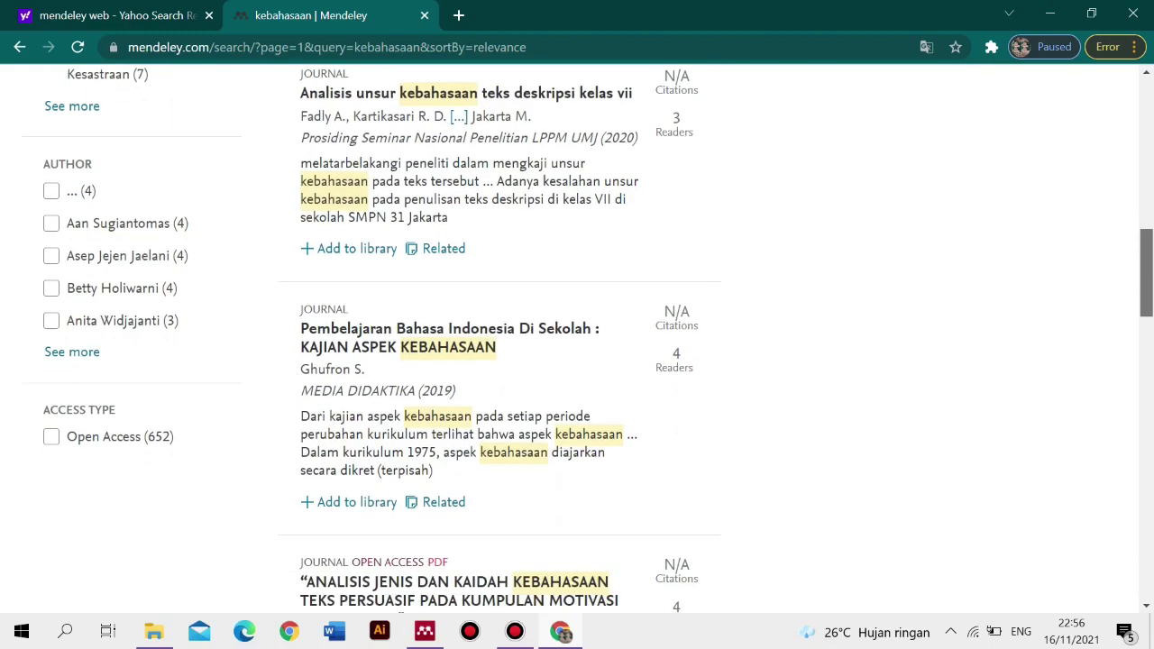
pyautogui.scroll(-3, 577, 338)
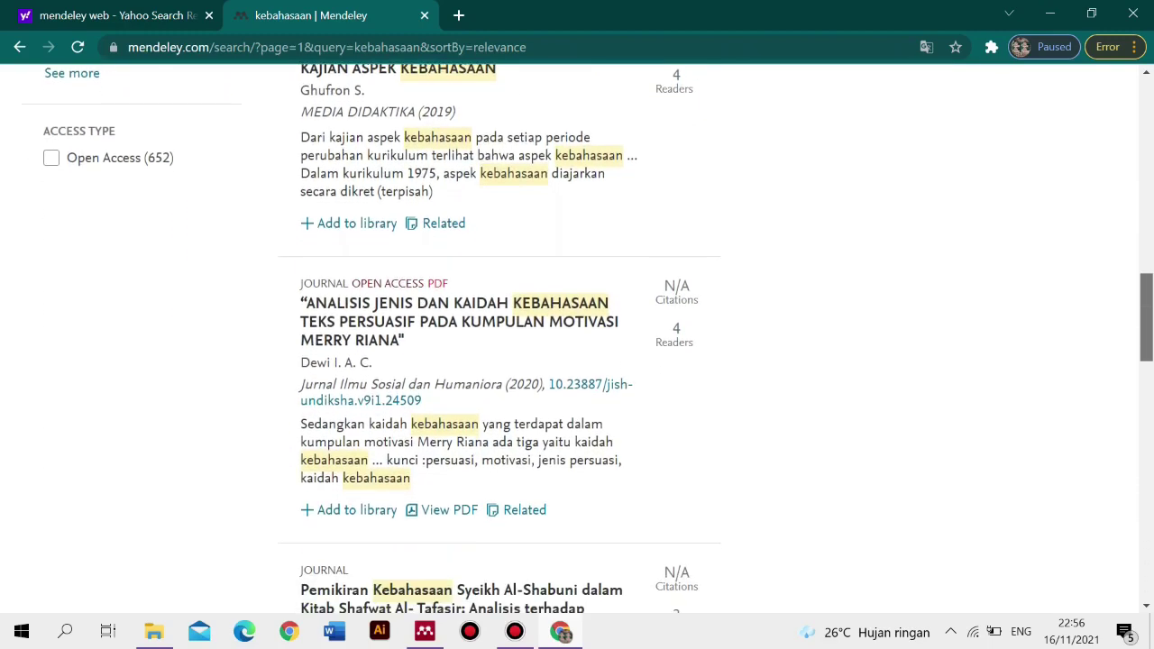
pyautogui.scroll(12, 577, 338)
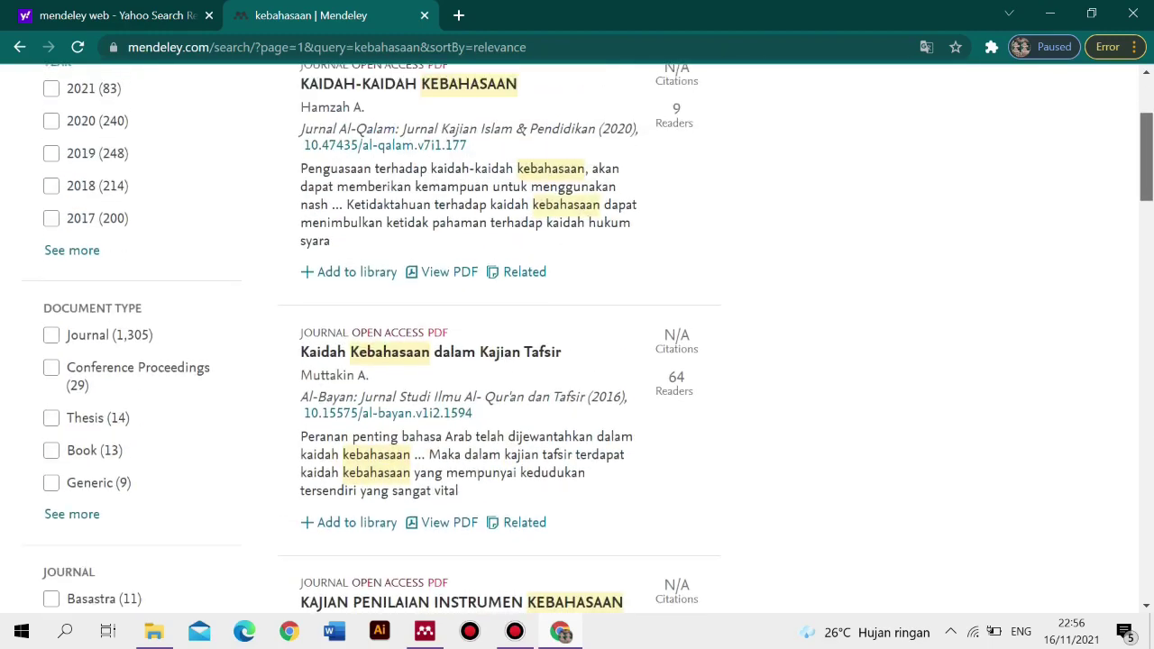
pyautogui.scroll(2, 577, 338)
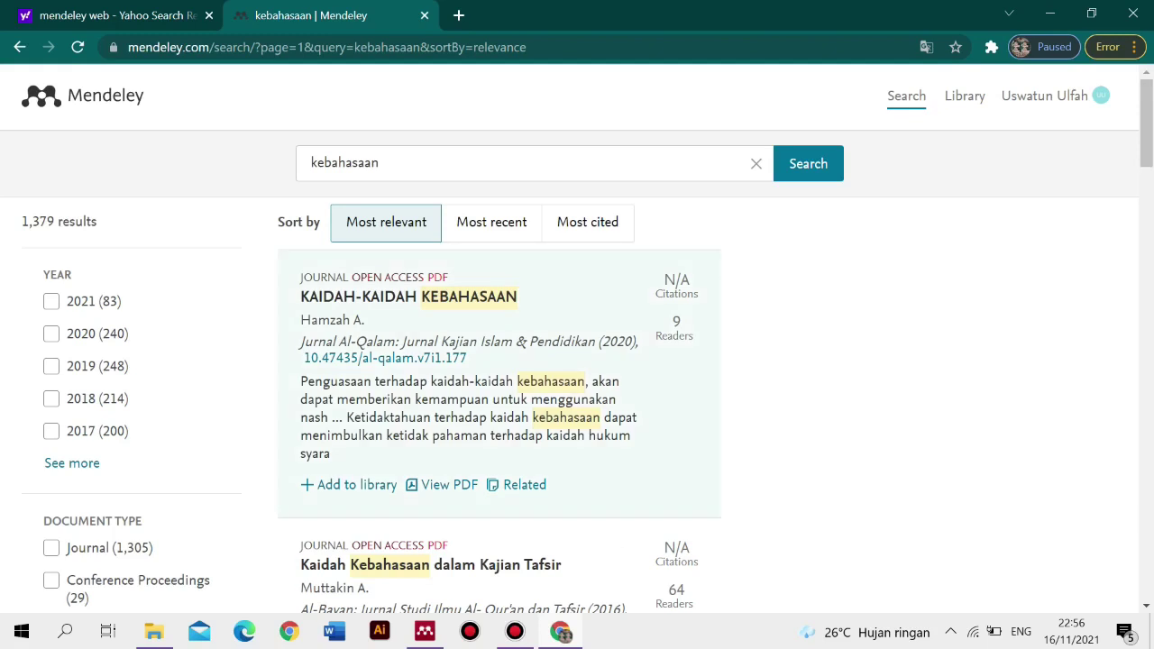
pyautogui.click(408, 298)
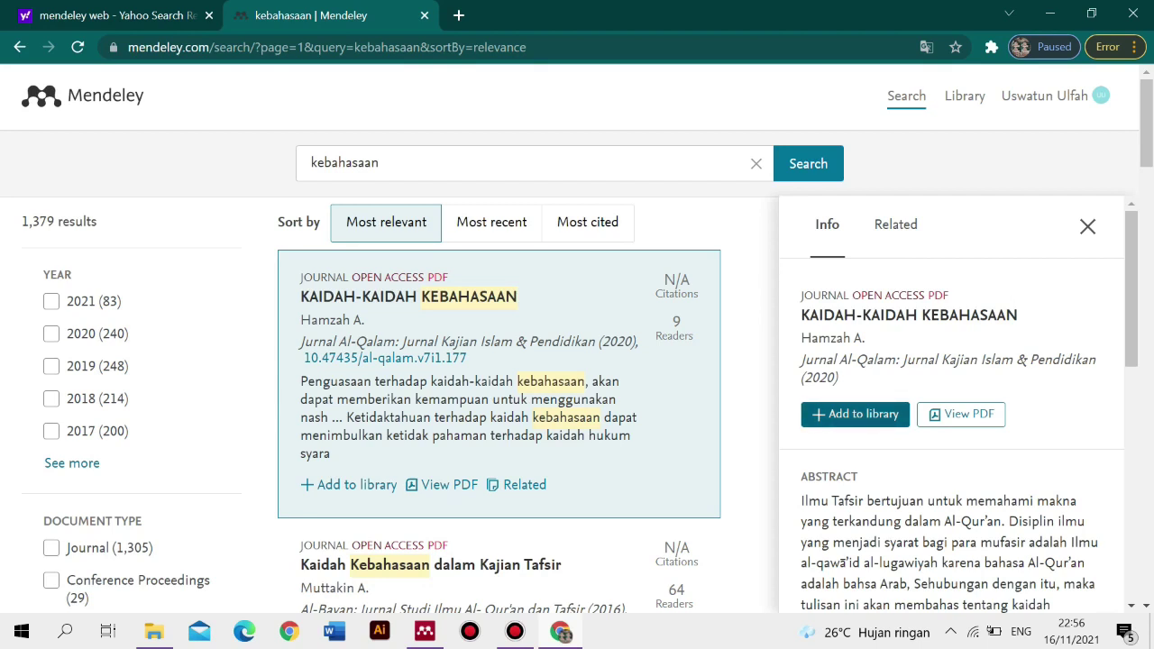
# - Add KAIDAH-KAIDAH KEBAHASAAN to the web library and return to Mendeley Desktop
pyautogui.click(856, 414)
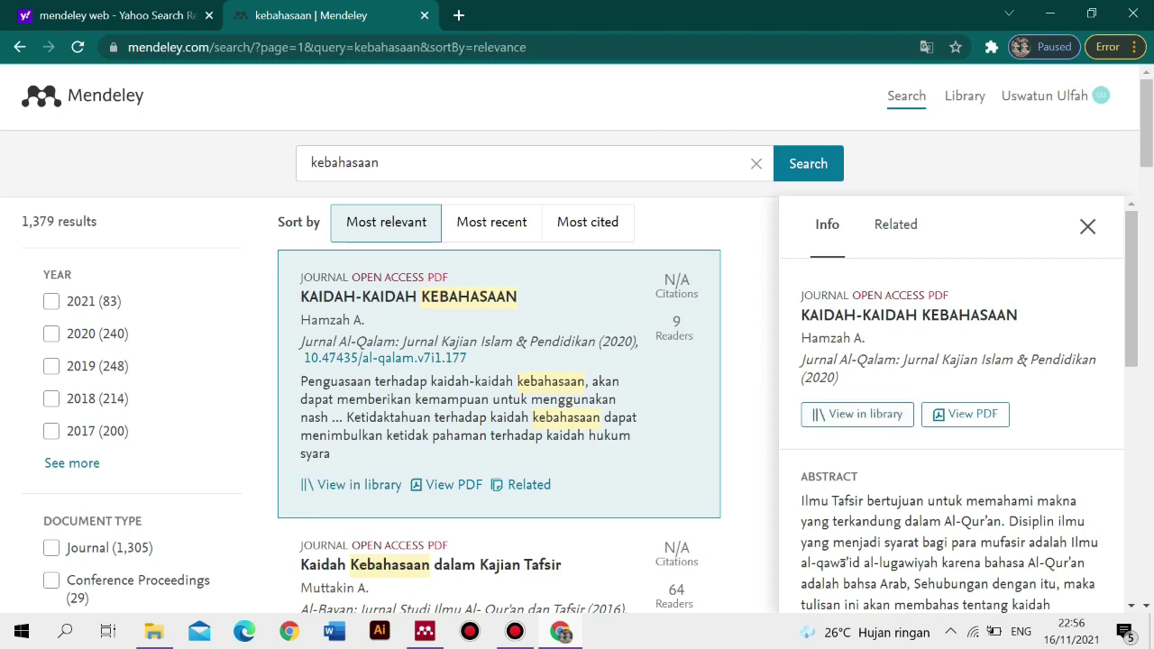
pyautogui.moveTo(514, 632)
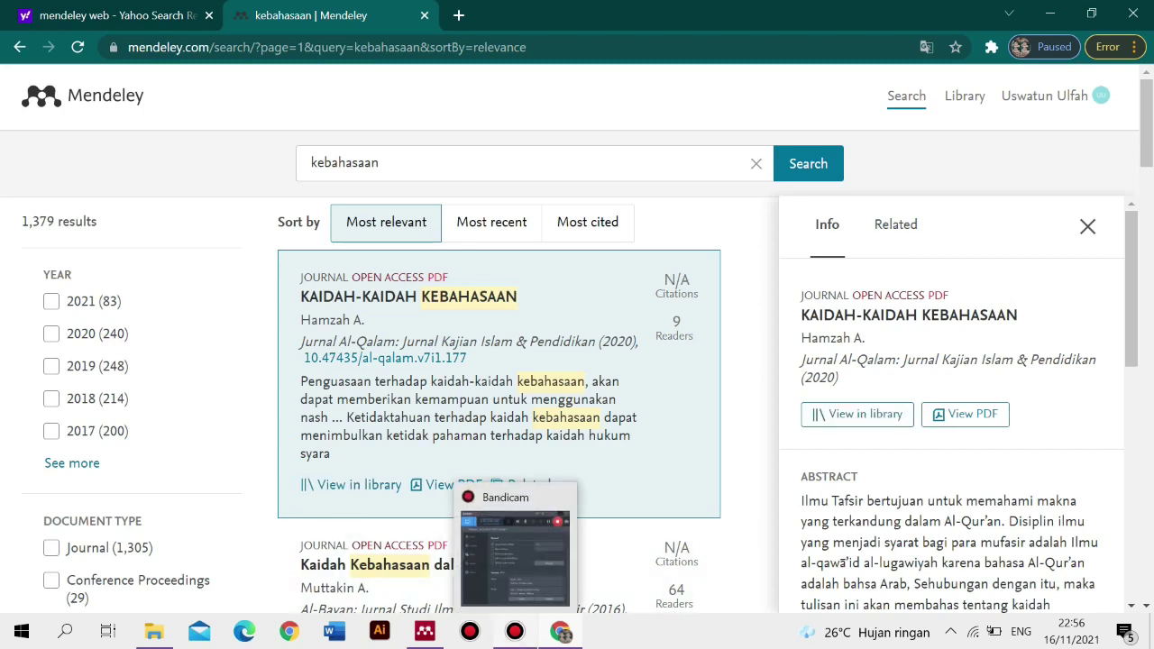
pyautogui.click(425, 632)
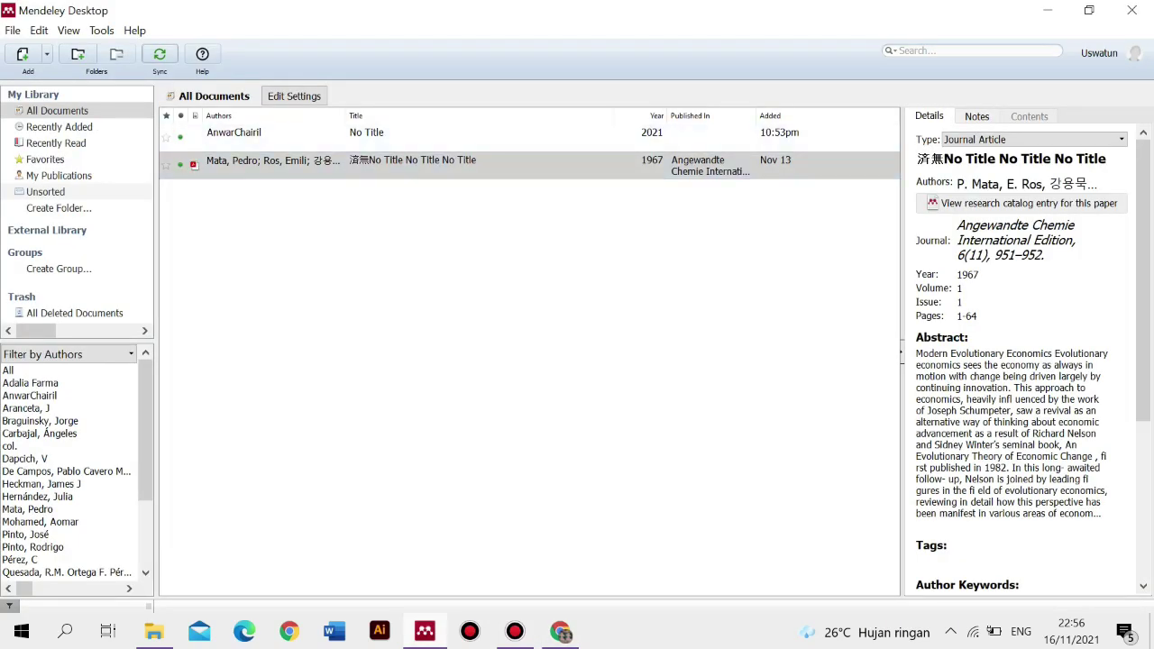
# - Sync Mendeley Desktop and view the new 2020 KAIDAH-KAIDAH KEBAHASAAN entry
pyautogui.click(160, 54)
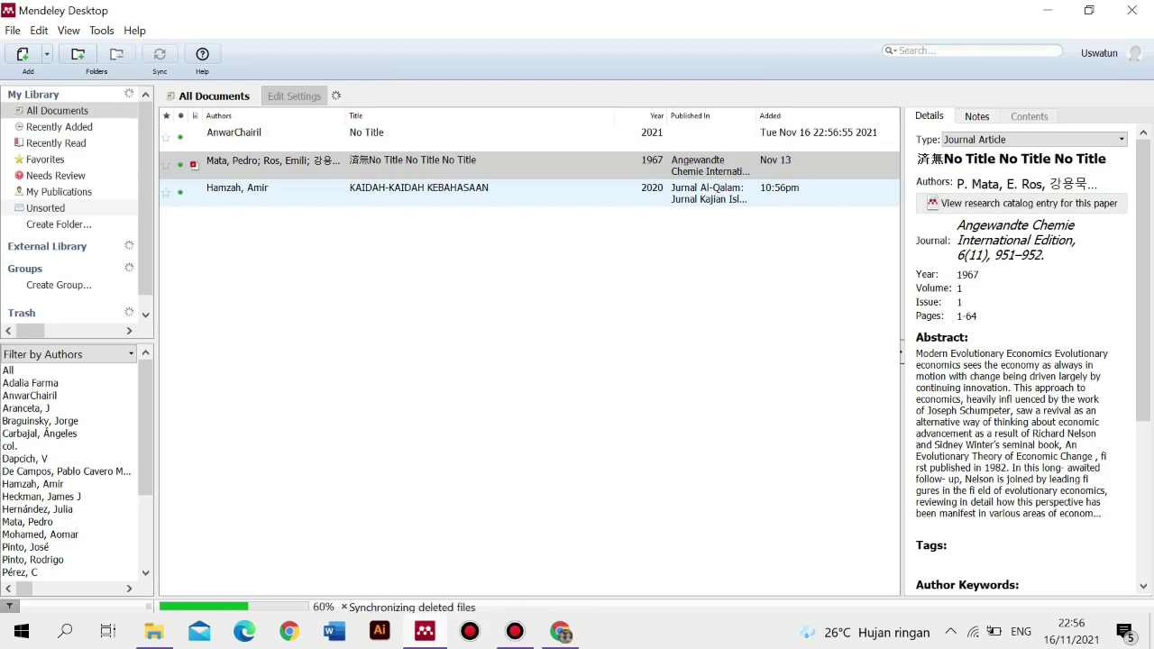
pyautogui.click(419, 192)
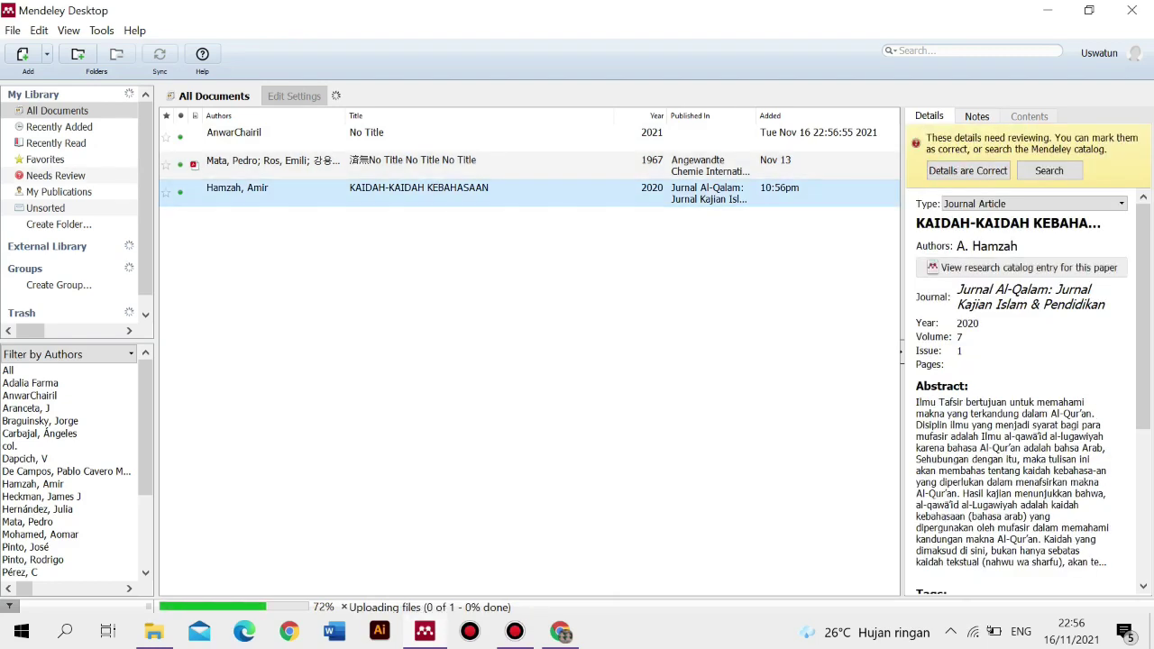